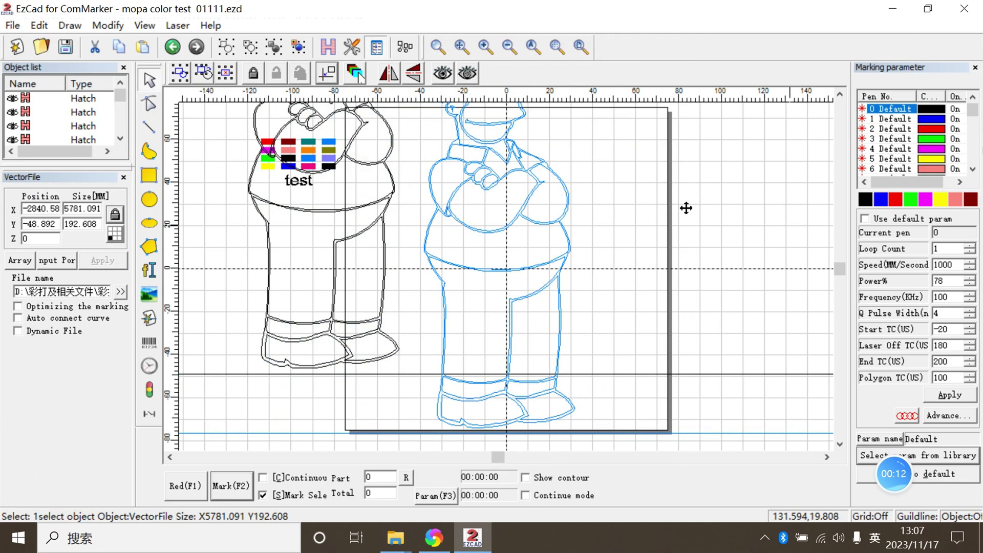
- Move the imported figure outline onto the centre of the work area and set its height to 50 mm
left_click_drag(686, 207, 686, 208)
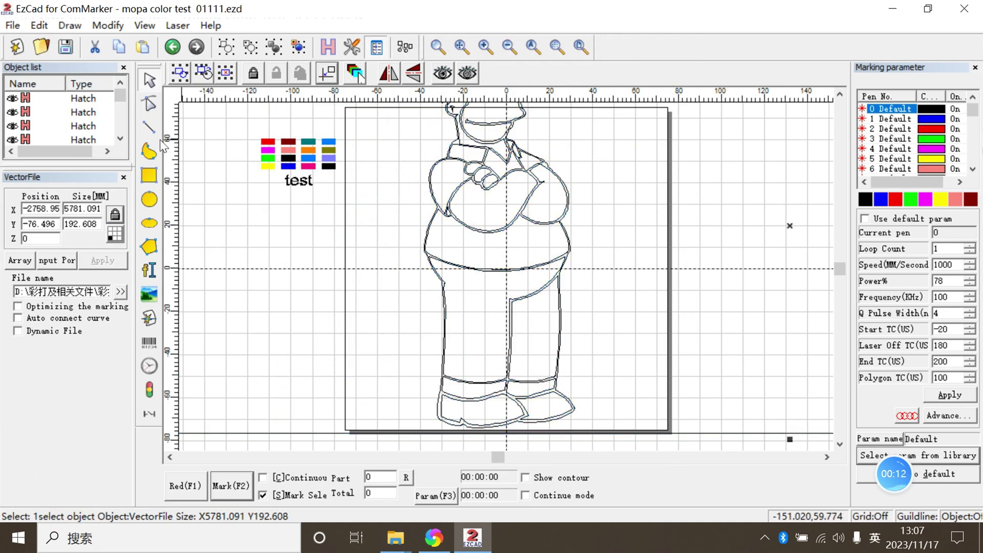
double_click(97, 224)
type("50")
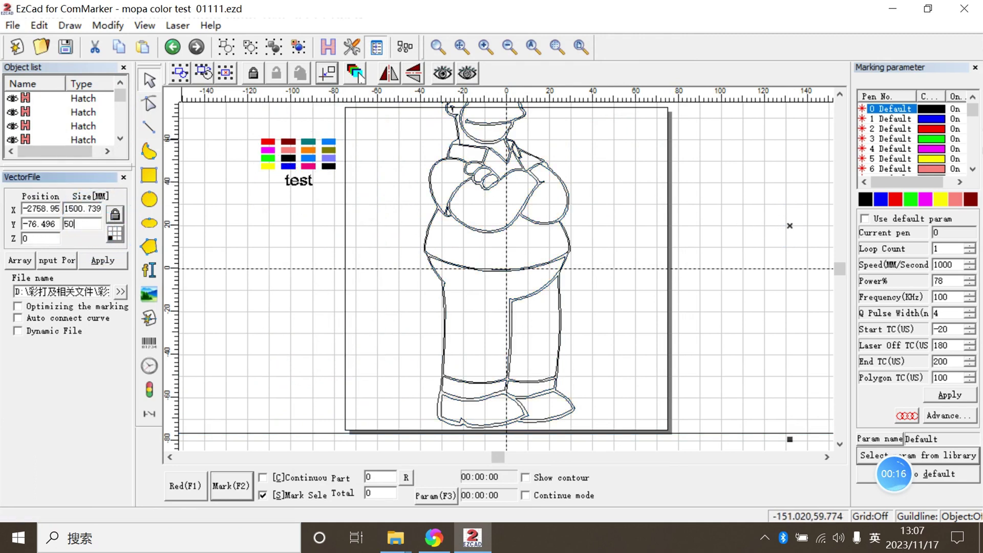
key("Return")
left_click_drag(436, 287, 508, 287)
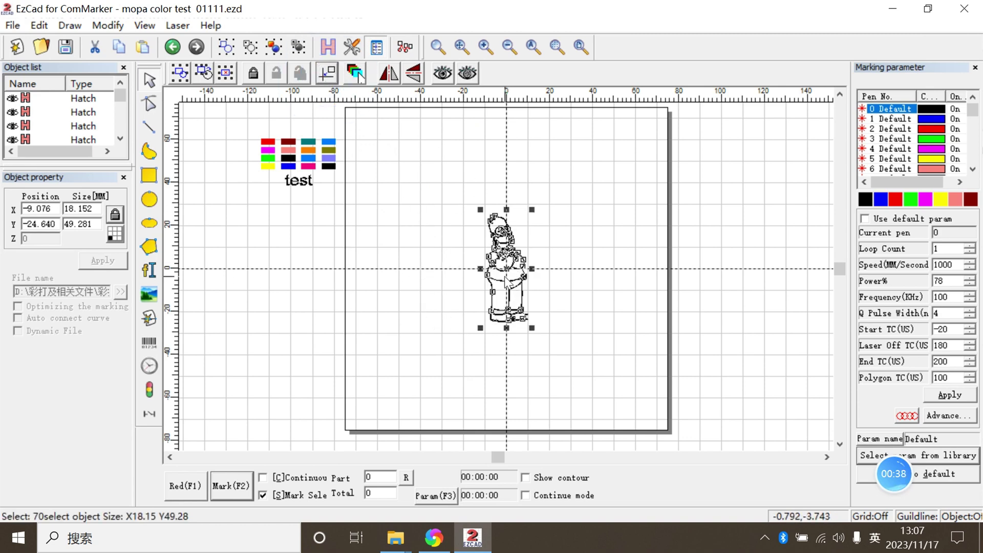
left_click(416, 395)
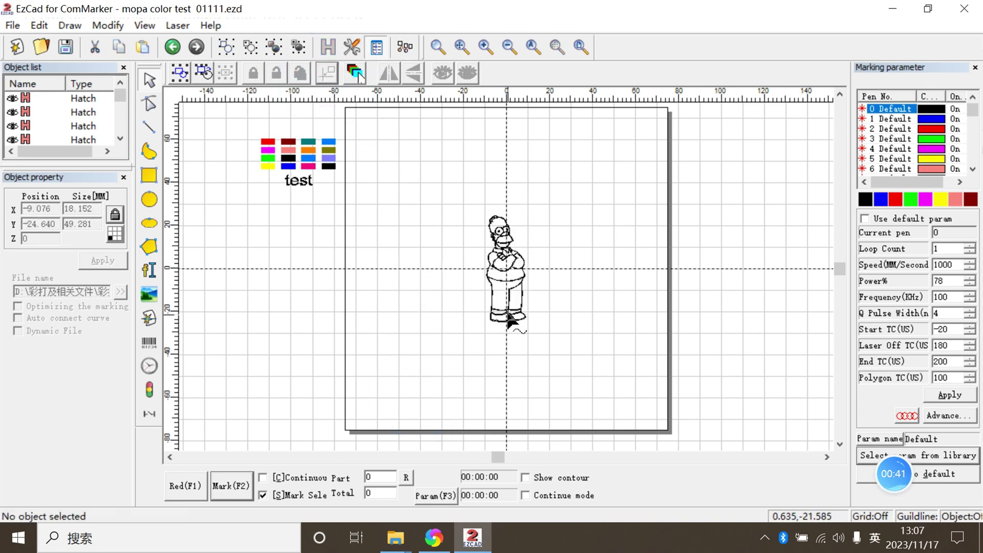
- Examine the pen number and hatch line space of the last black swatch in the colour test grid
scroll(492, 343, "down", 3)
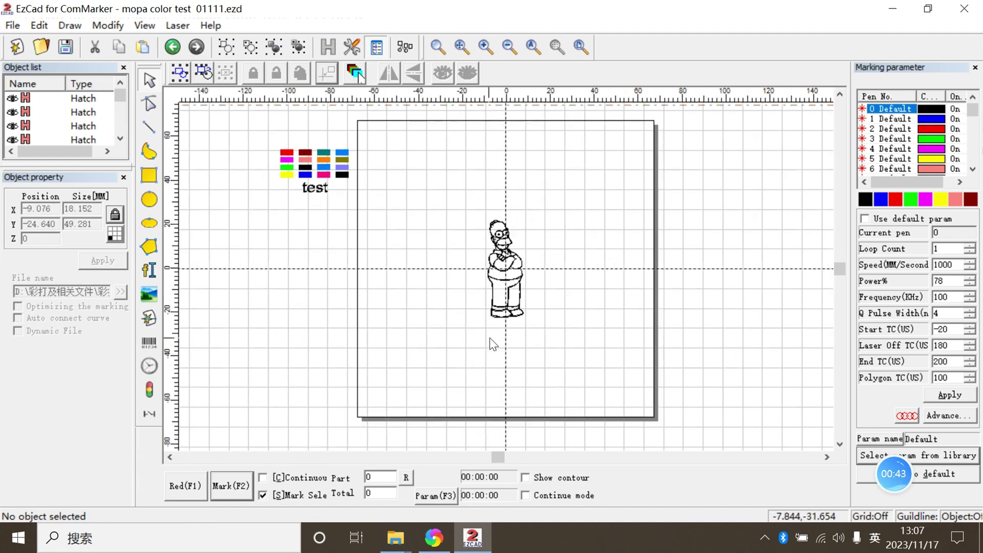
scroll(490, 337, "up", 3)
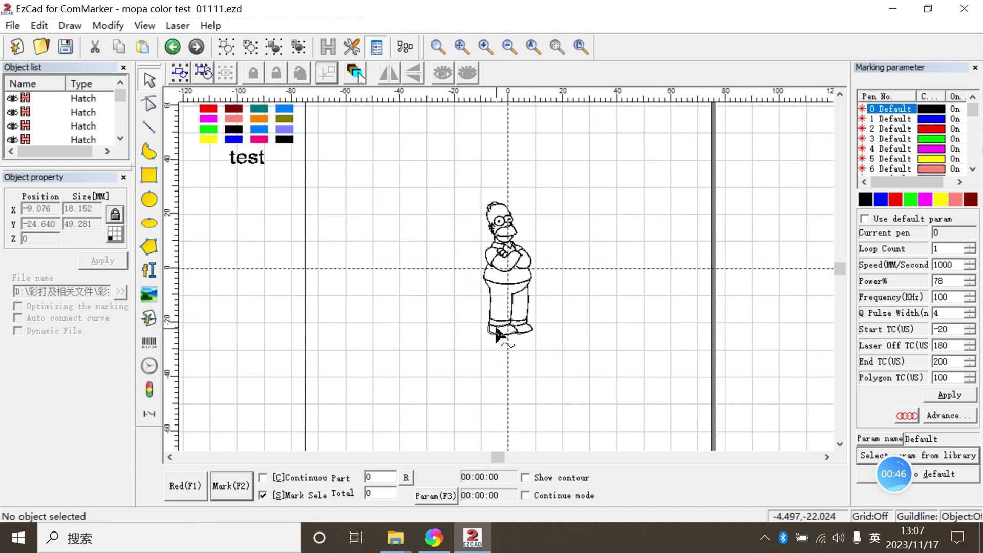
left_click(517, 330)
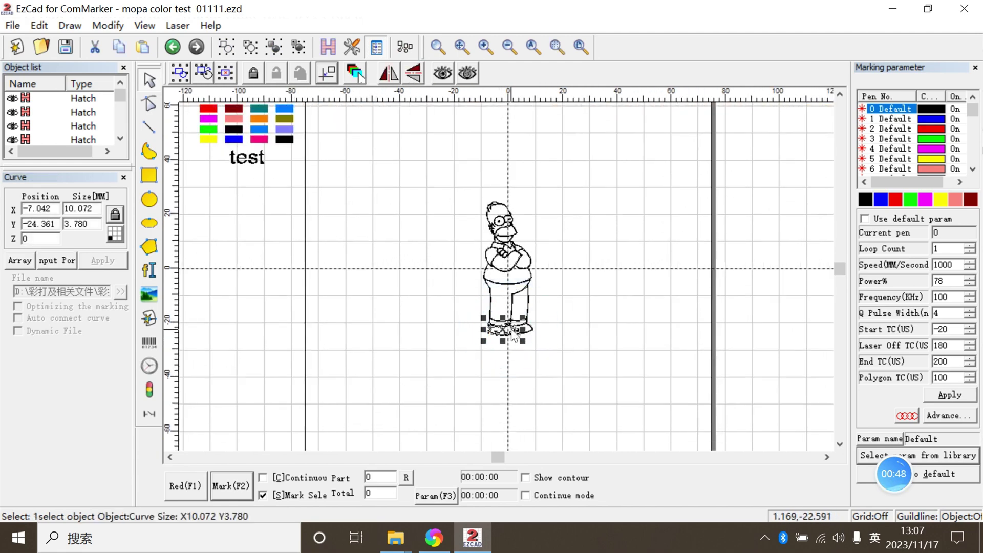
left_click(278, 143)
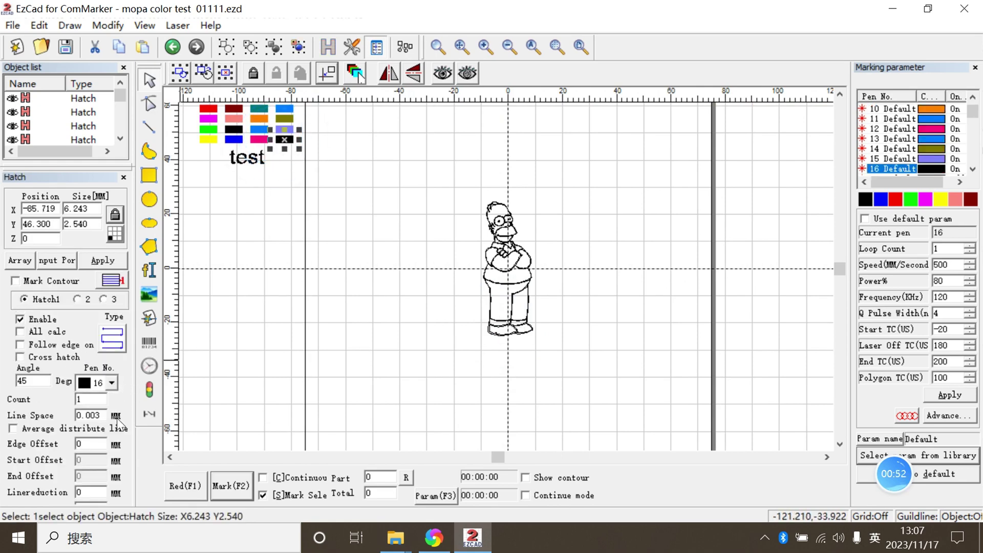
double_click(91, 415)
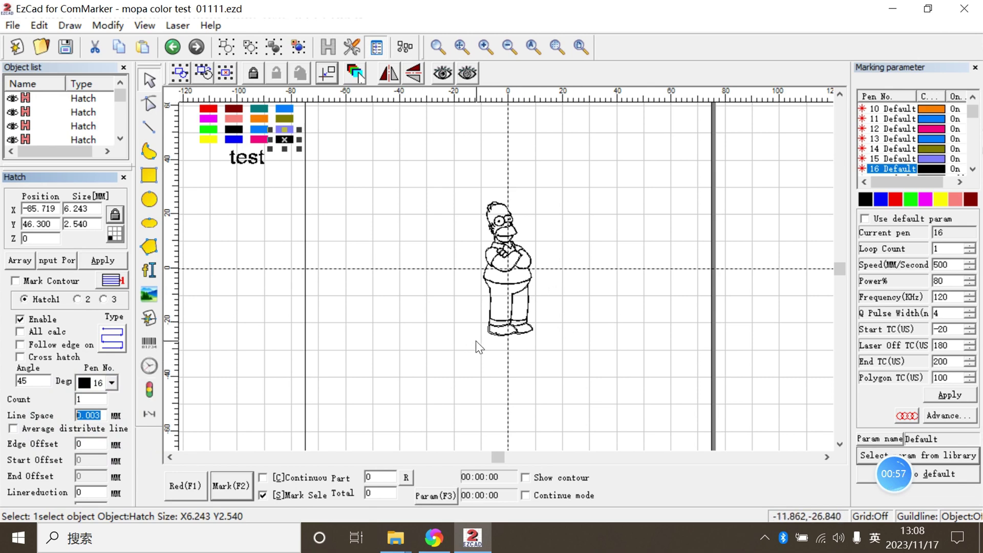
- Hatch the figure's left shoe with pen 16 and a line space of 0.003 mm
scroll(481, 341, "down", 1)
scroll(481, 341, "up", 4)
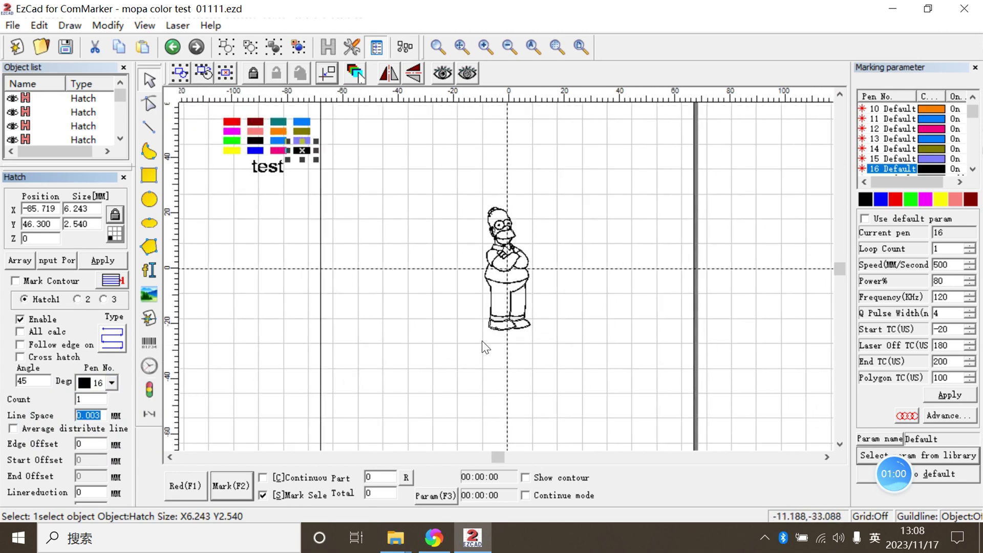
scroll(477, 353, "up", 3)
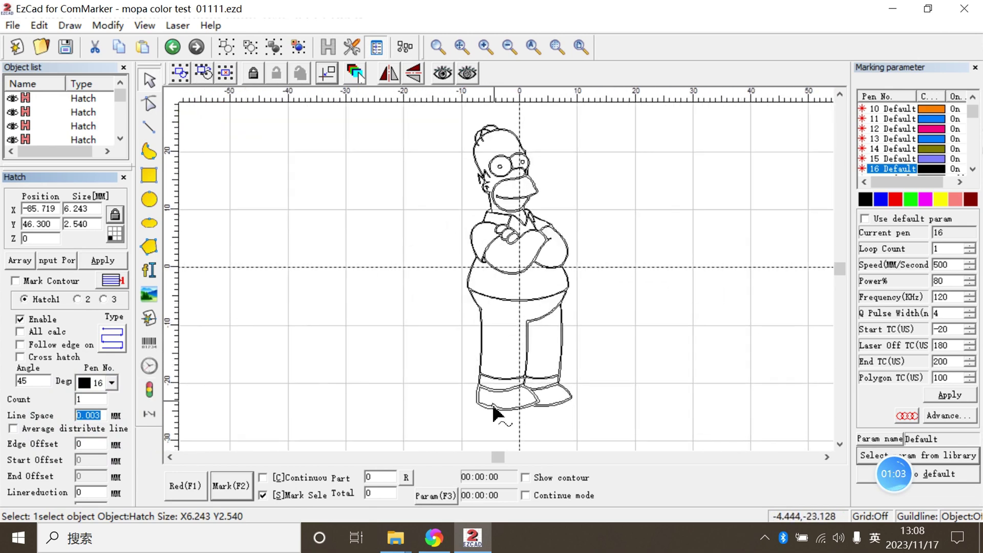
left_click(481, 395)
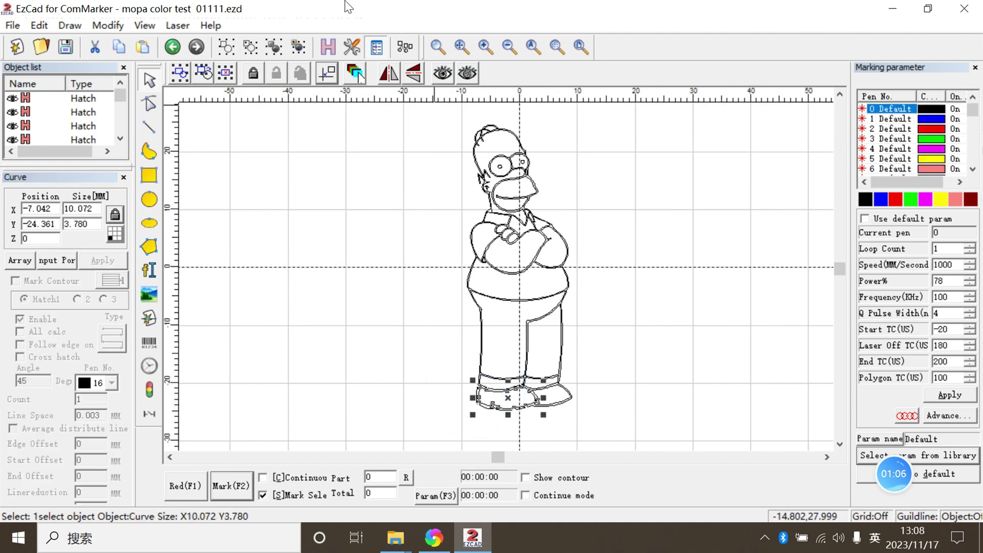
left_click(327, 46)
left_click(449, 221)
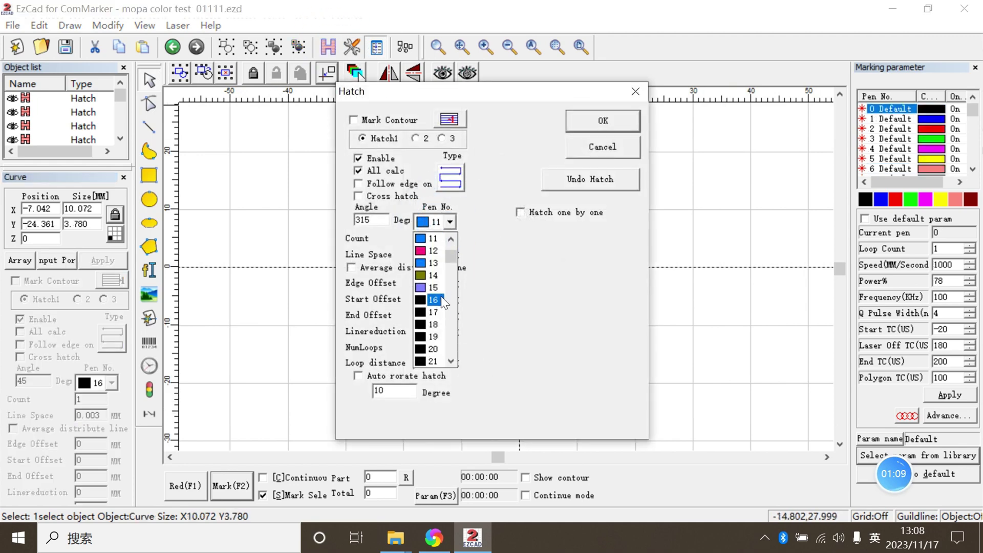
left_click(433, 301)
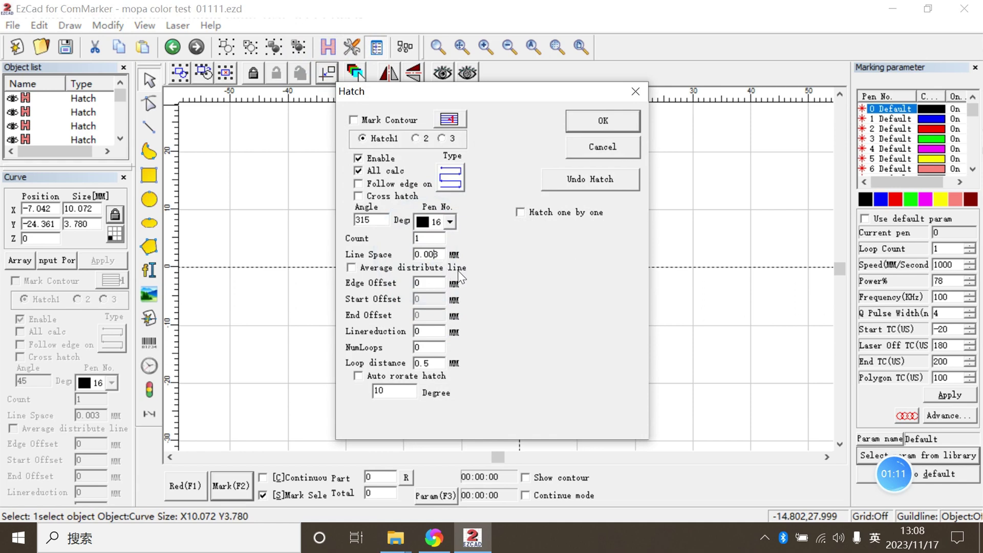
left_click(589, 123)
- Hatch the figure's right shoe with the same pen 16 settings
left_click(546, 397)
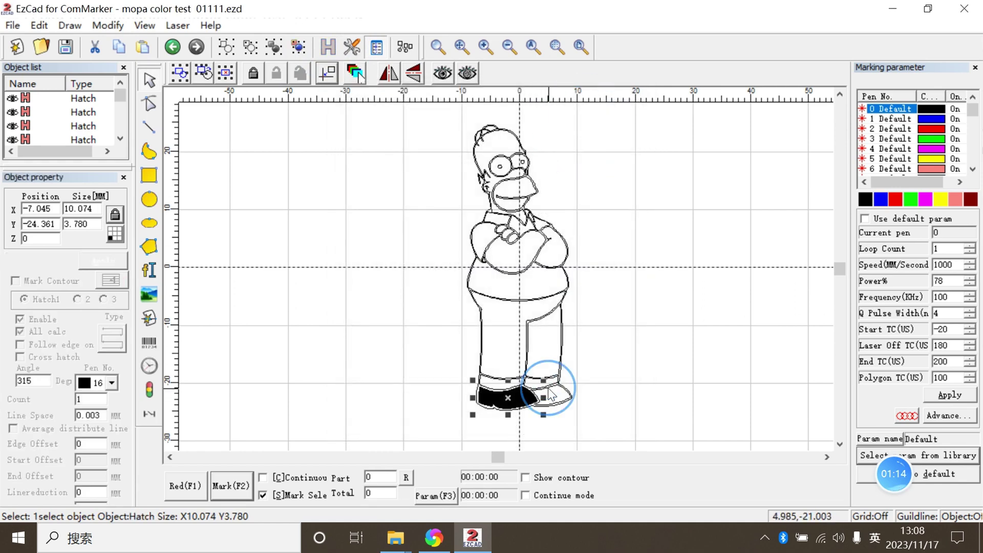
left_click(327, 47)
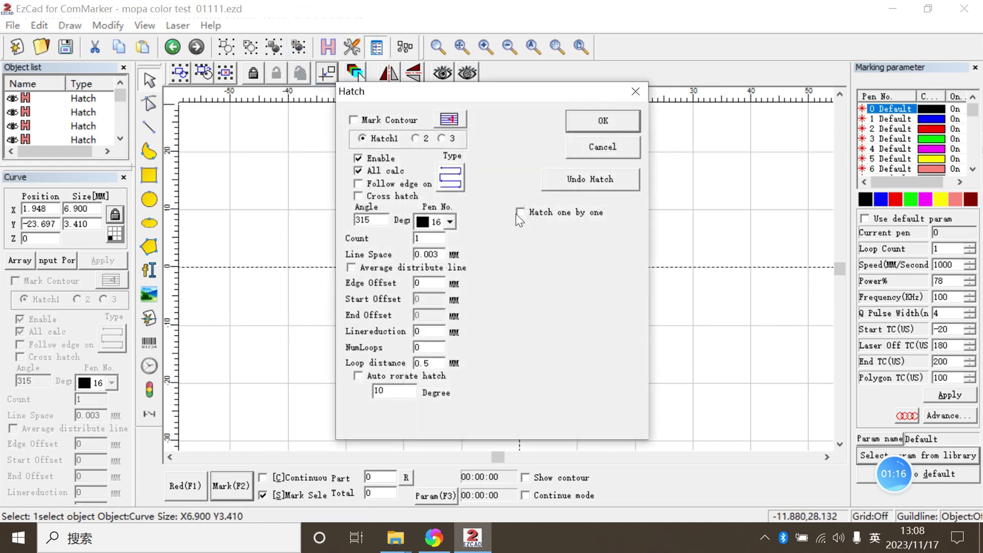
left_click(610, 124)
scroll(449, 334, "down", 4)
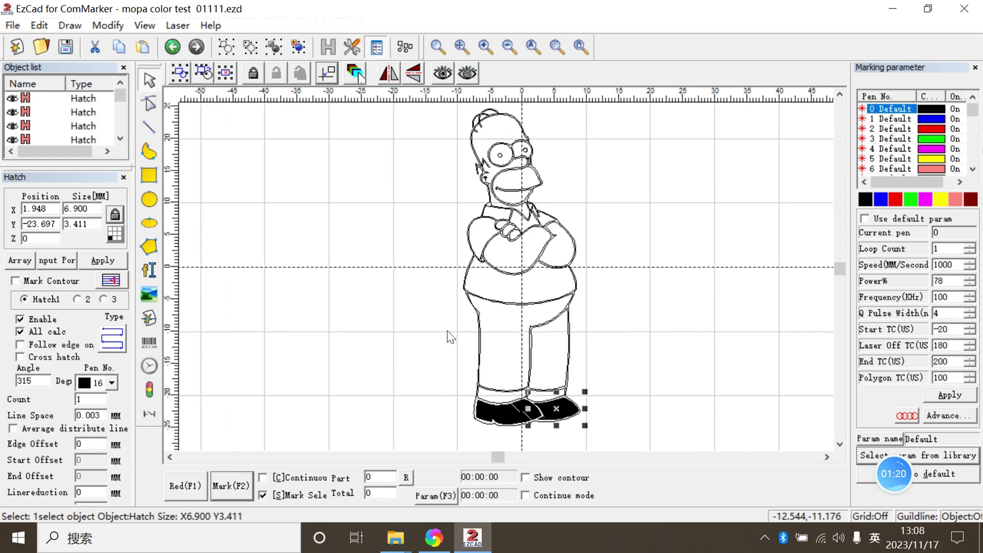
scroll(631, 308, "down", 3)
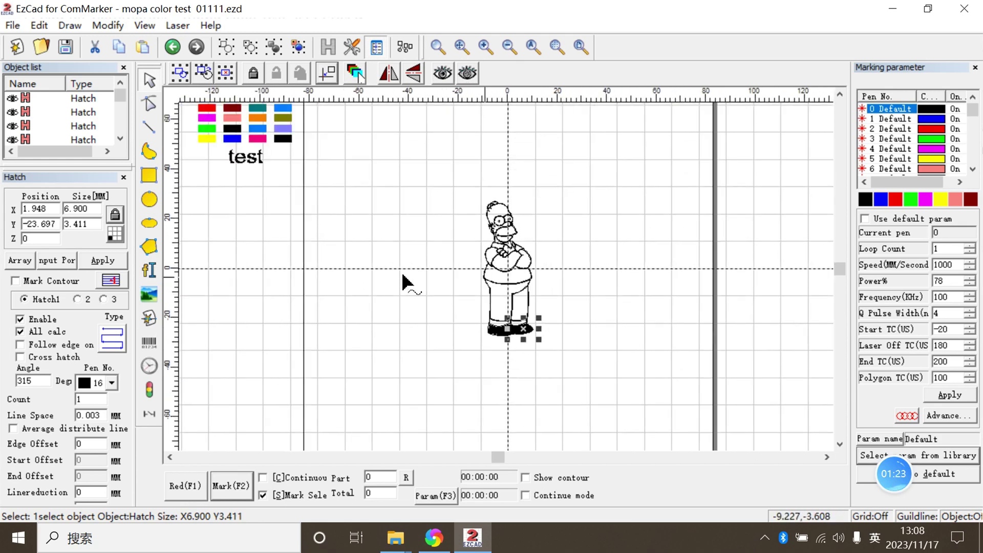
left_click(577, 330)
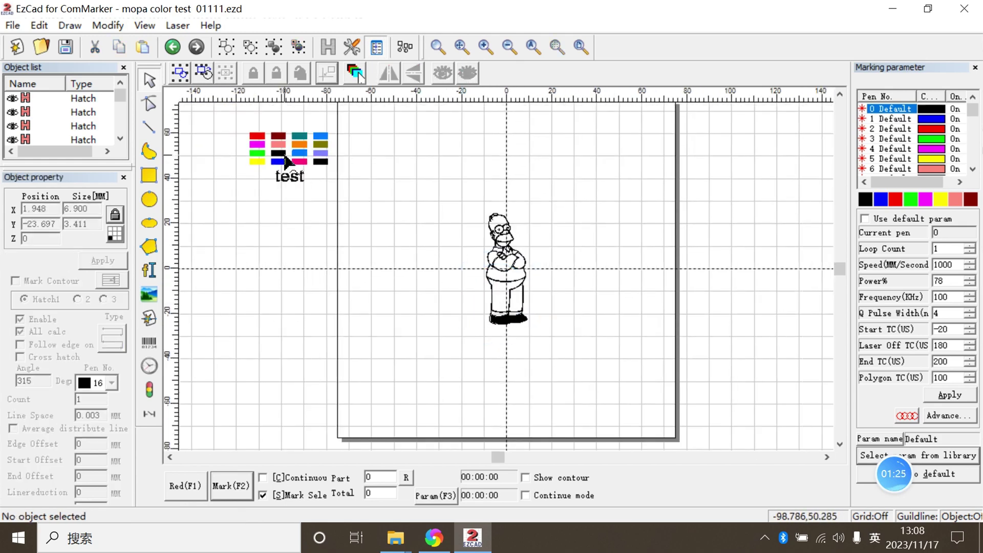
- Examine the marking parameters of the last black swatch and the pen number and line space of the blue swatch
left_click(322, 163)
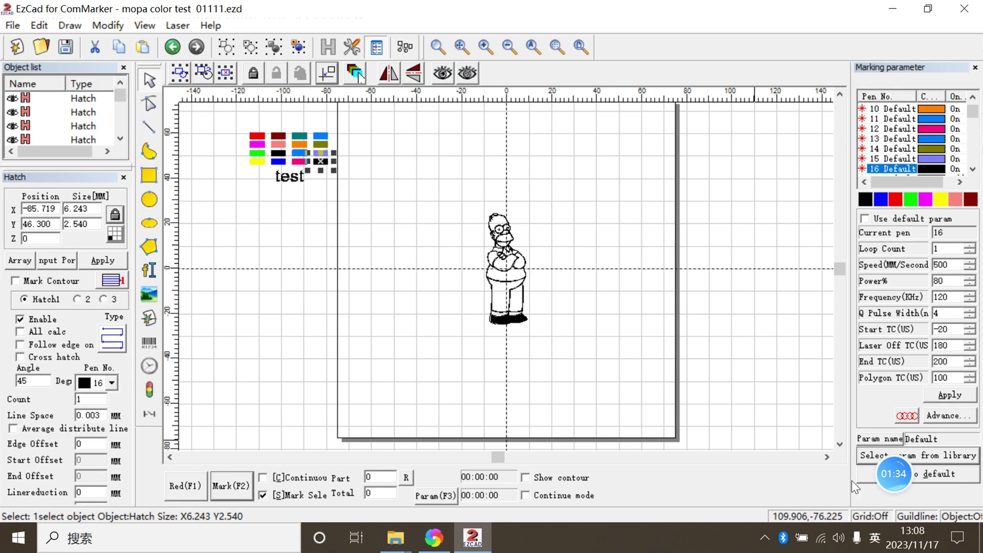
mouse_move(884, 476)
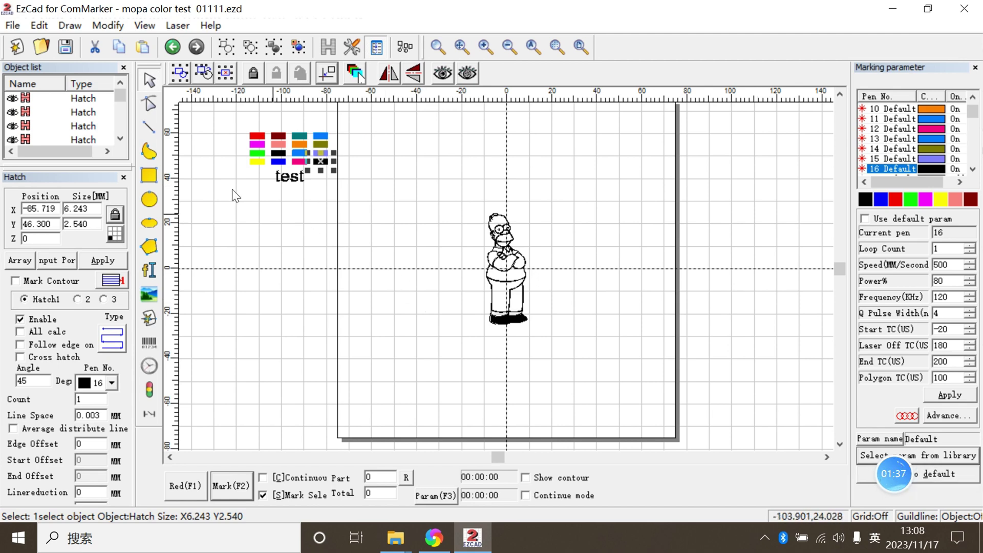
left_click(280, 161)
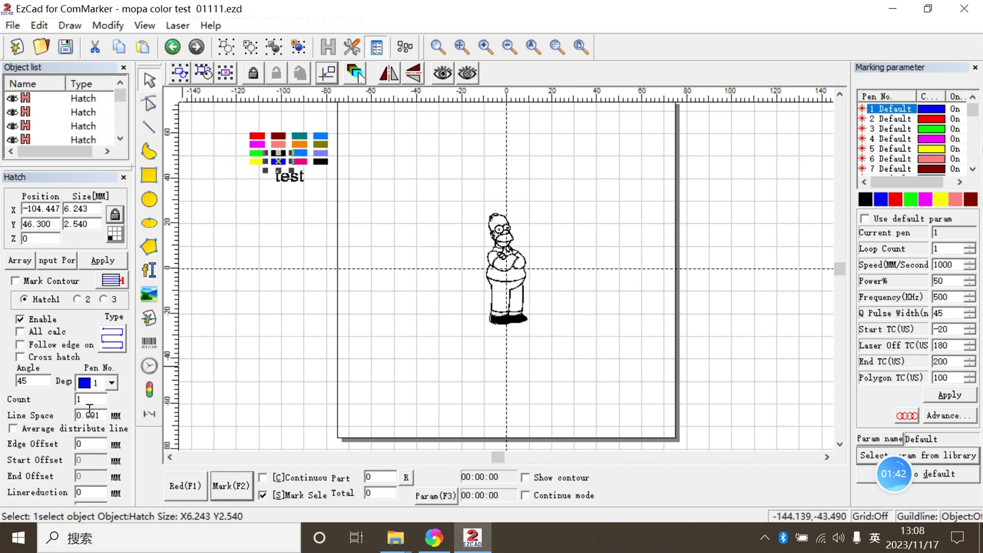
left_click(110, 383)
left_click(91, 399)
double_click(88, 416)
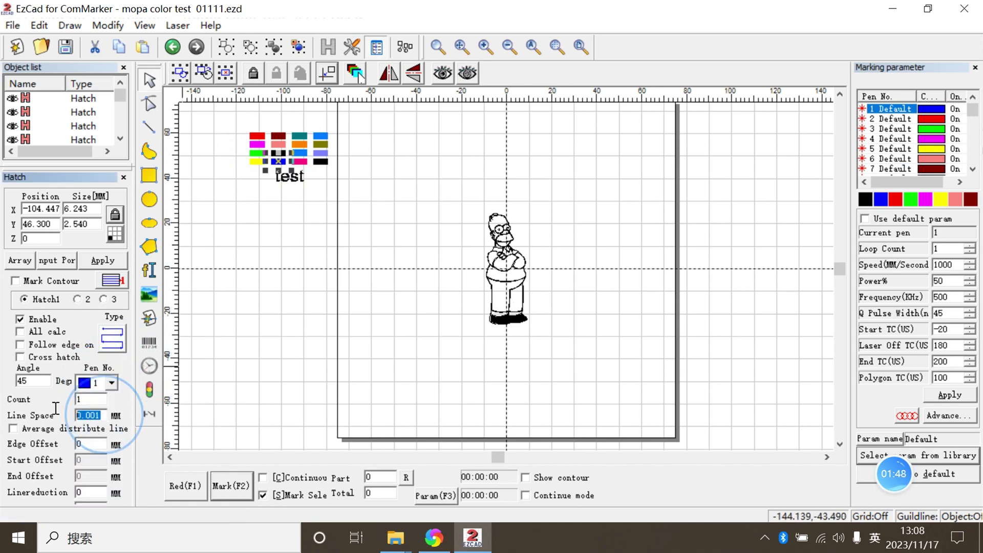
left_click(454, 383)
scroll(480, 336, "down", 2)
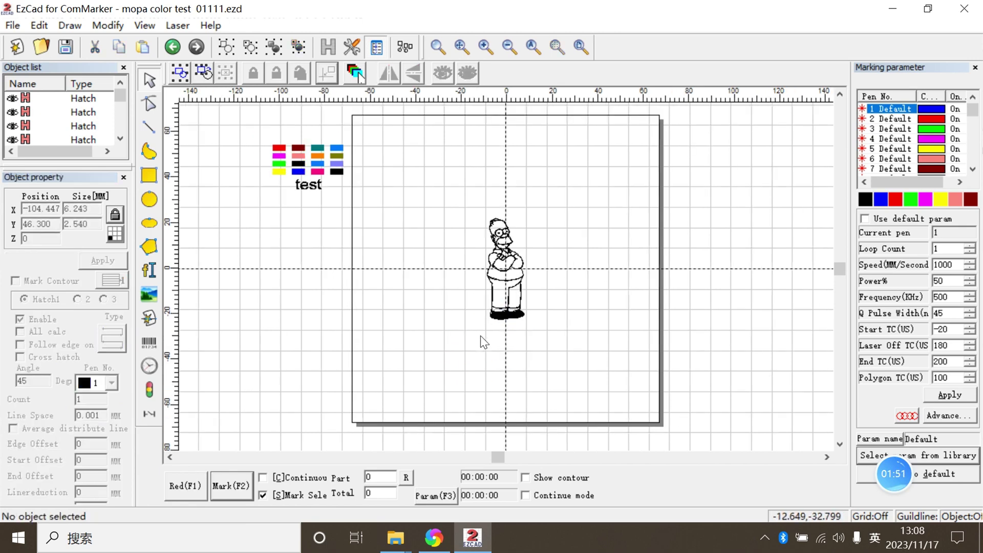
scroll(478, 330, "up", 3)
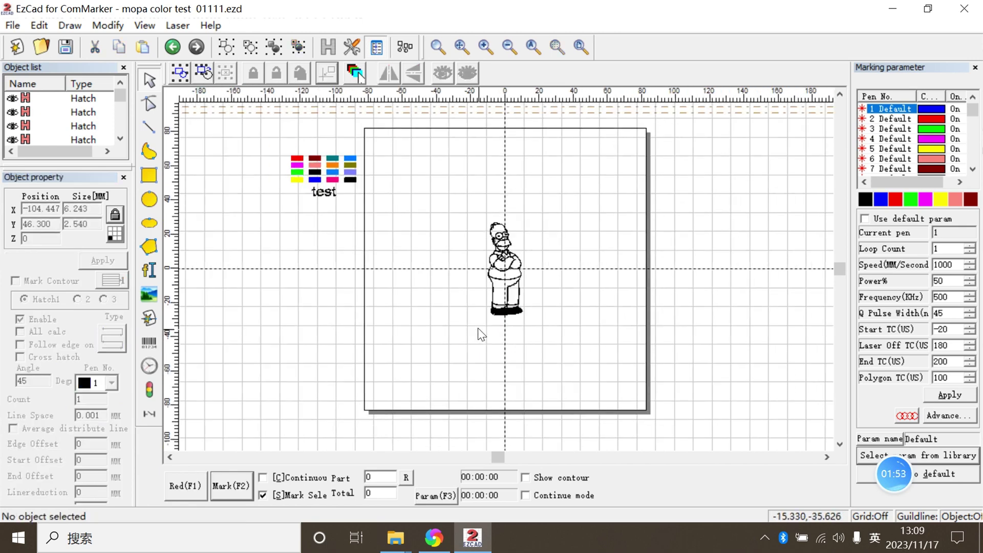
scroll(474, 325, "up", 4)
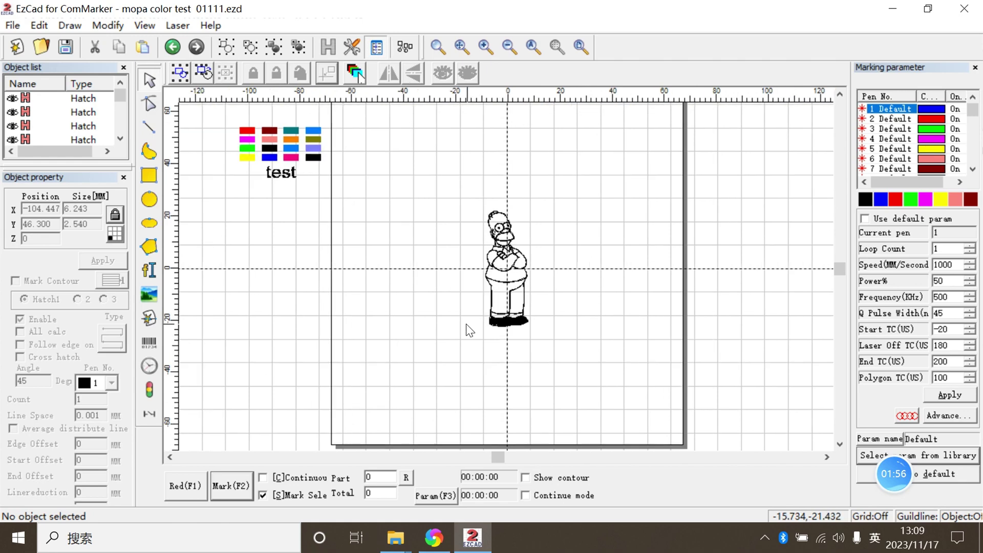
scroll(465, 330, "up", 2)
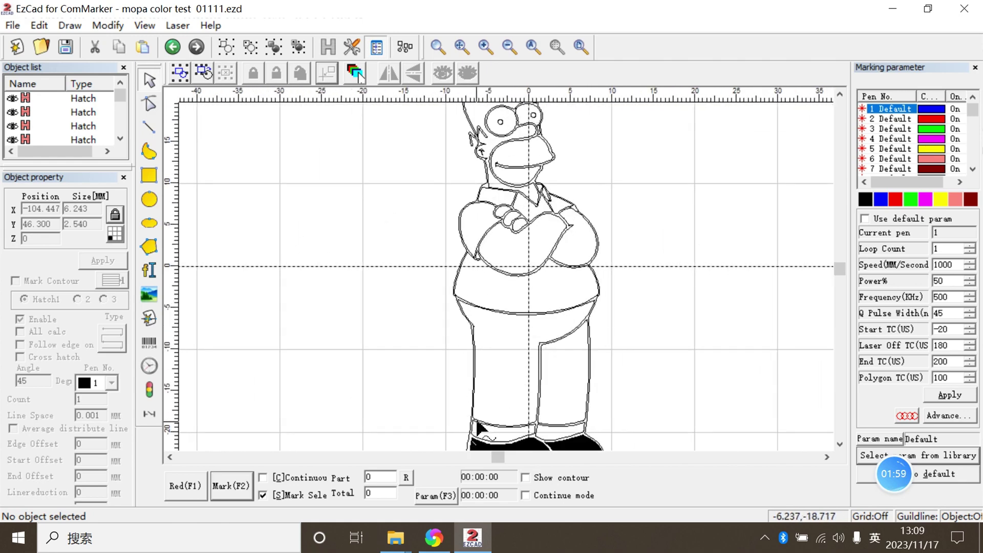
left_click(474, 423)
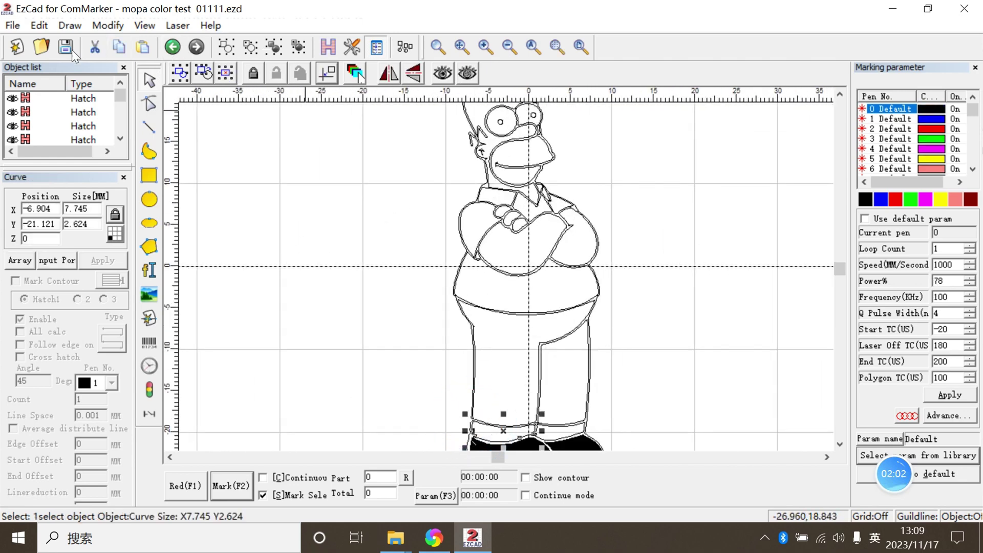
left_click(328, 79)
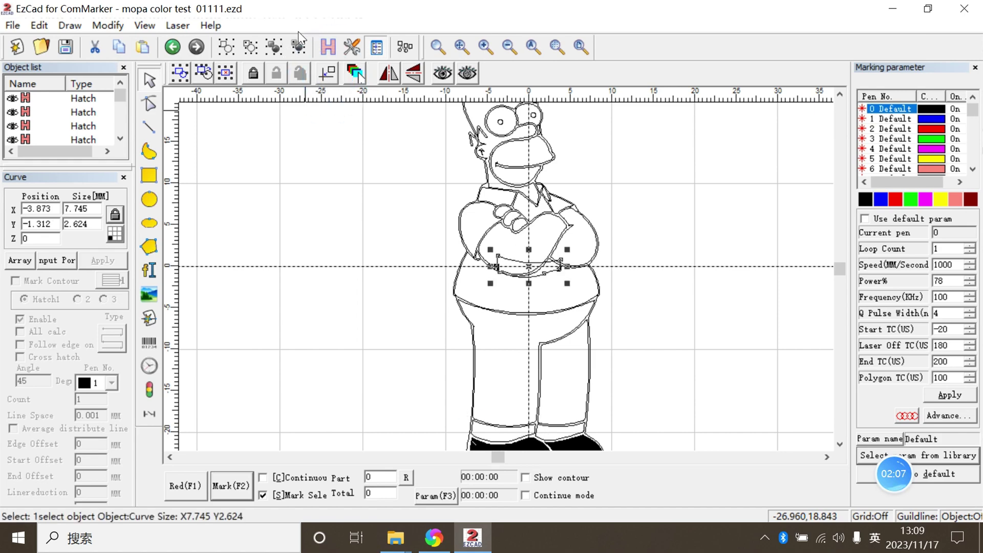
key("Delete")
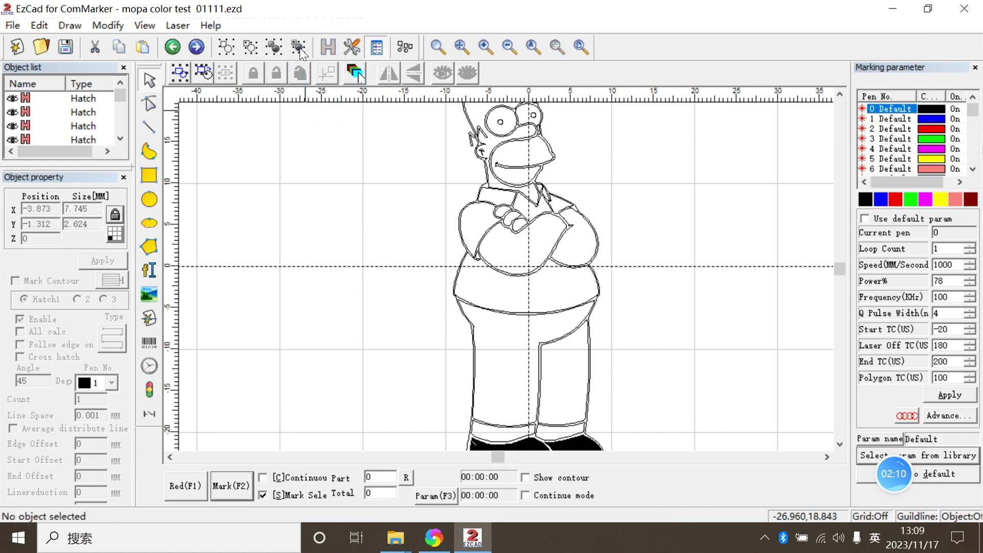
- Try to hatch the figure's left trouser cuff with pen 1
left_click(467, 428)
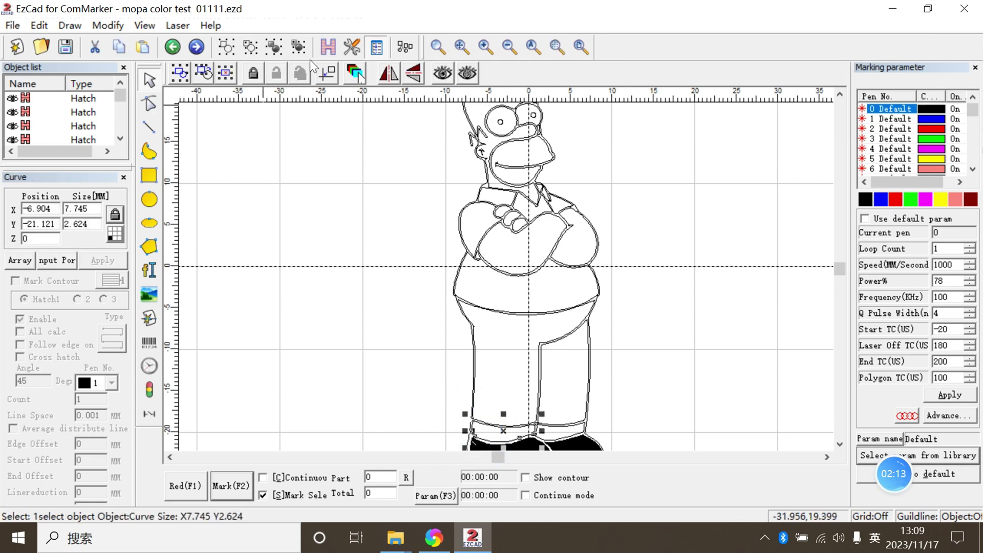
left_click(328, 46)
left_click(449, 222)
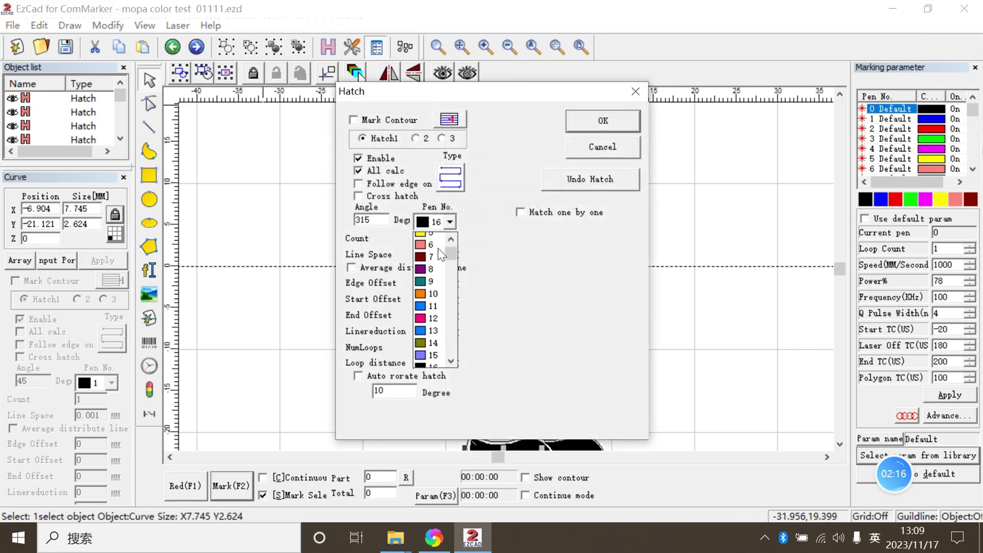
scroll(441, 253, "up", 2)
left_click(432, 251)
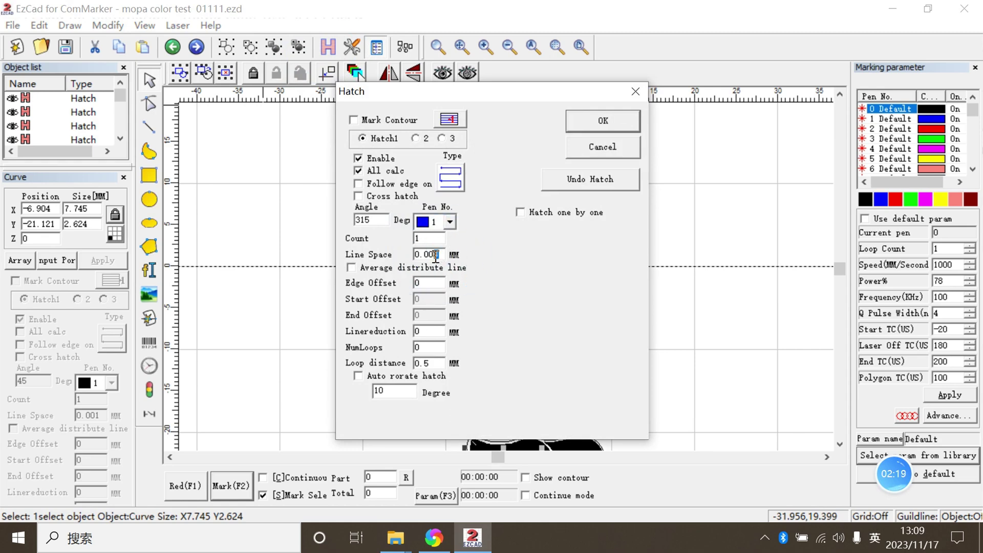
left_click(591, 135)
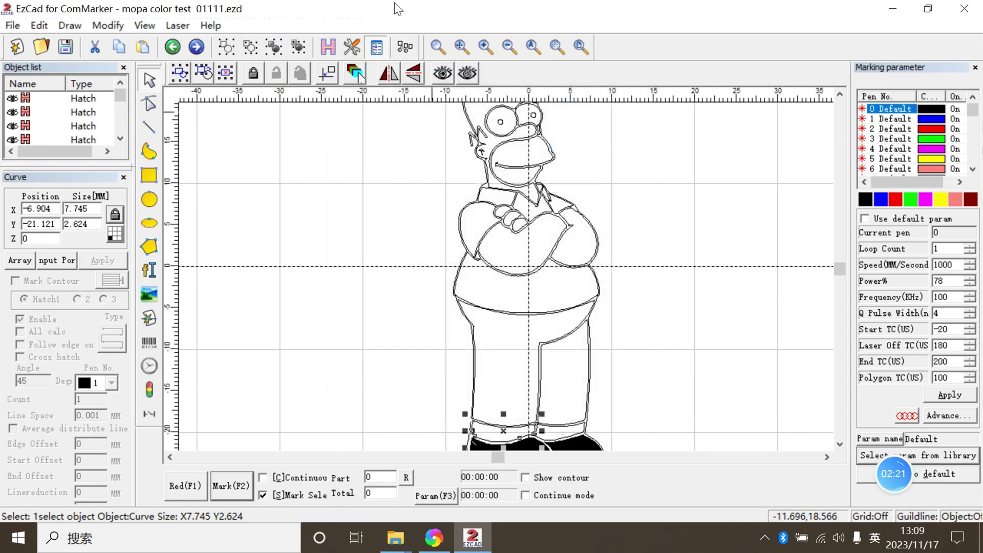
- Hatch the figure's left trouser cuff with pen 1 and a line space of 0.001 mm
left_click(331, 48)
left_click(449, 222)
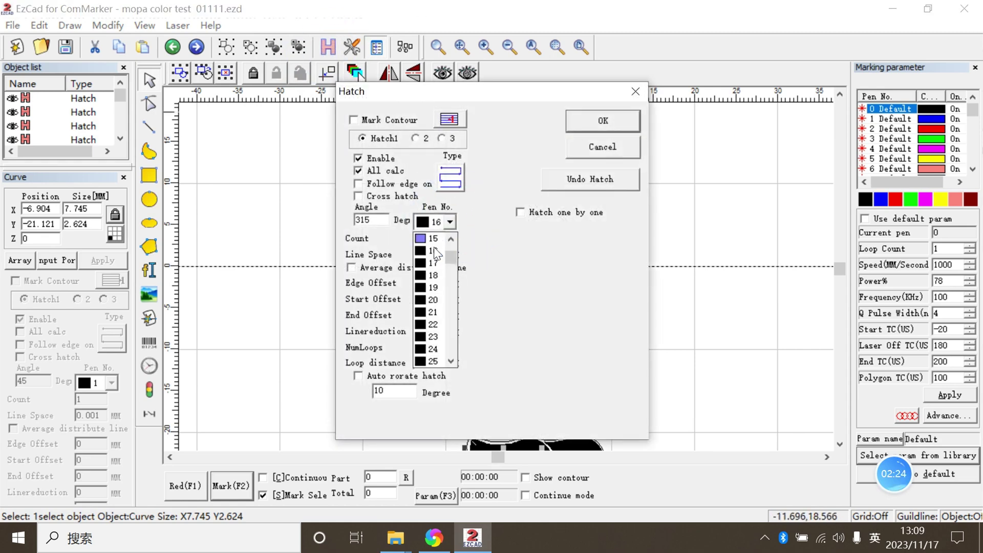
scroll(434, 246, "up", 2)
left_click(433, 249)
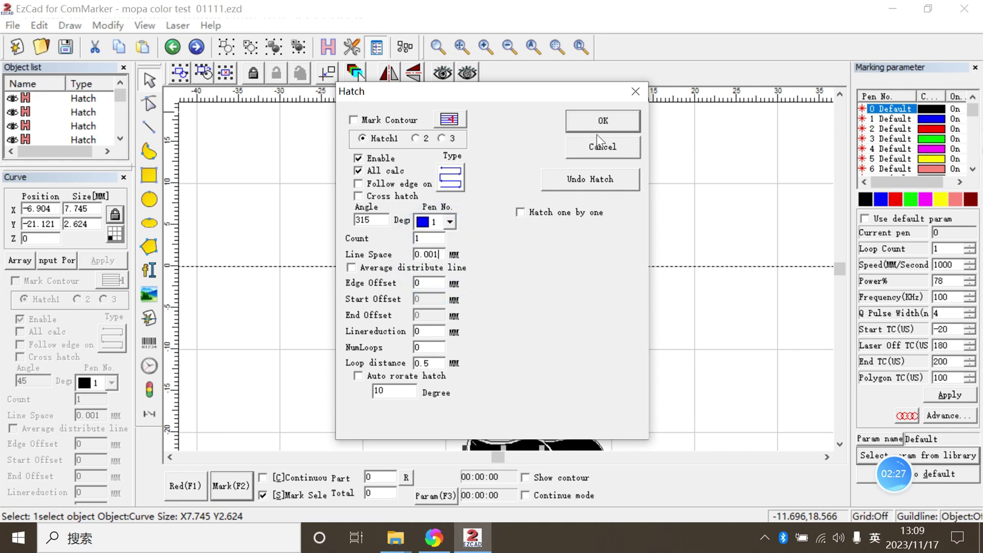
left_click(598, 130)
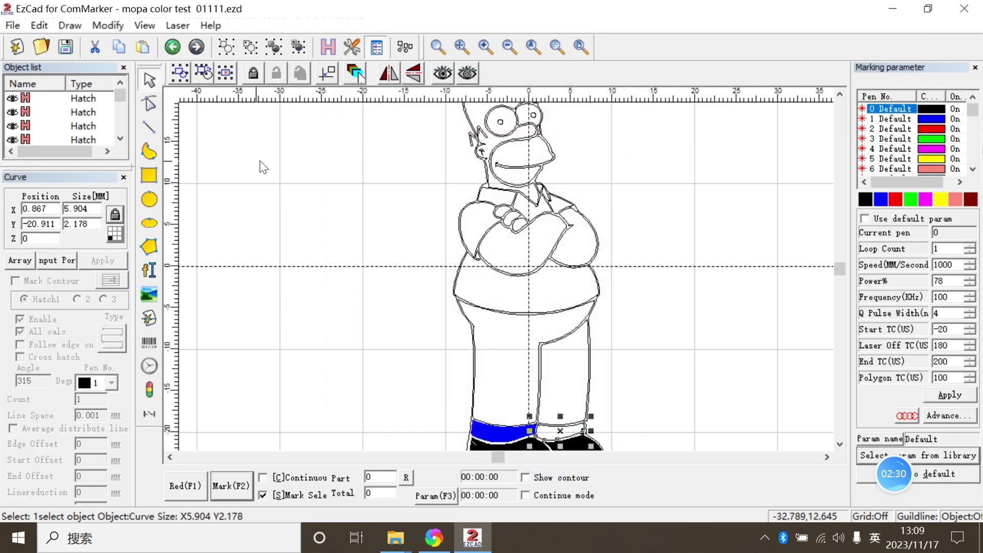
- Hatch the right trouser cuff and the trousers with the same pen 1 and 0.001 mm line space
left_click(330, 48)
left_click(598, 131)
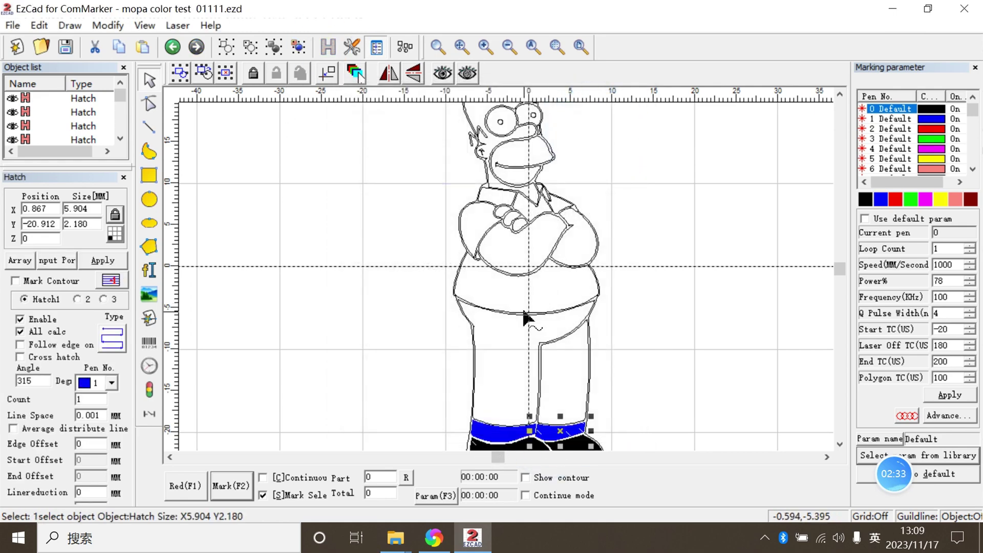
left_click(525, 318)
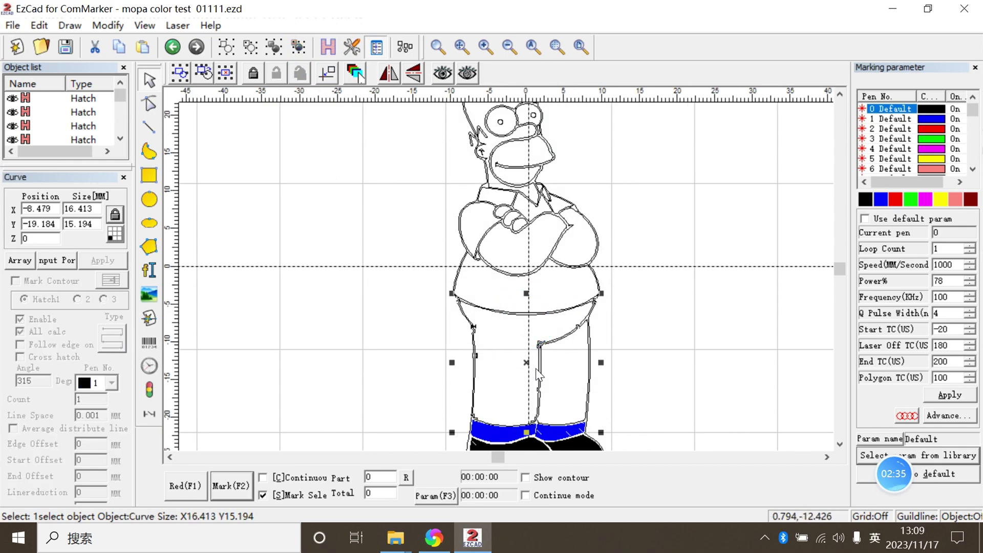
left_click(329, 48)
left_click(603, 122)
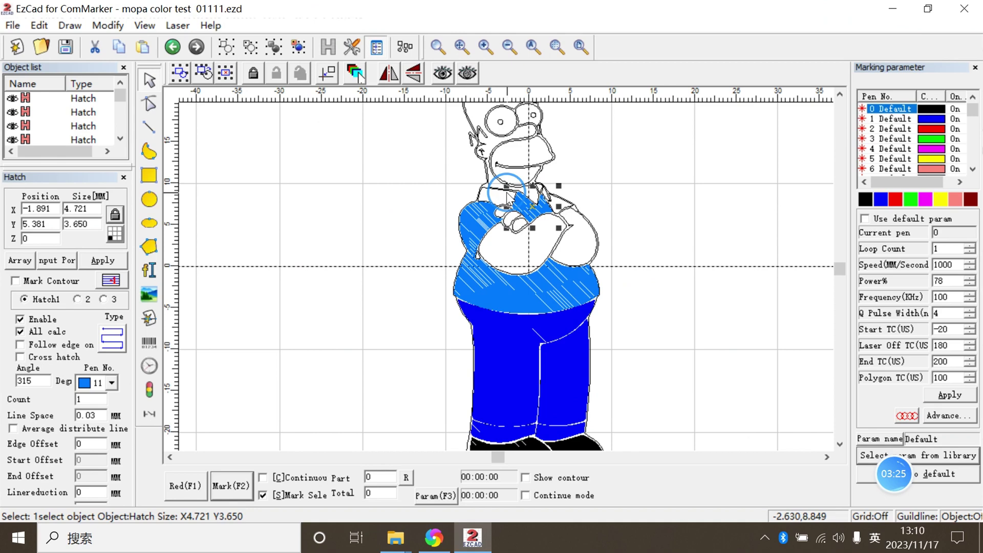
- Hatch the shirt's left collar flap and the small collar piece under the chin with pen 11 and a line space of 0.03 mm
left_click(508, 193)
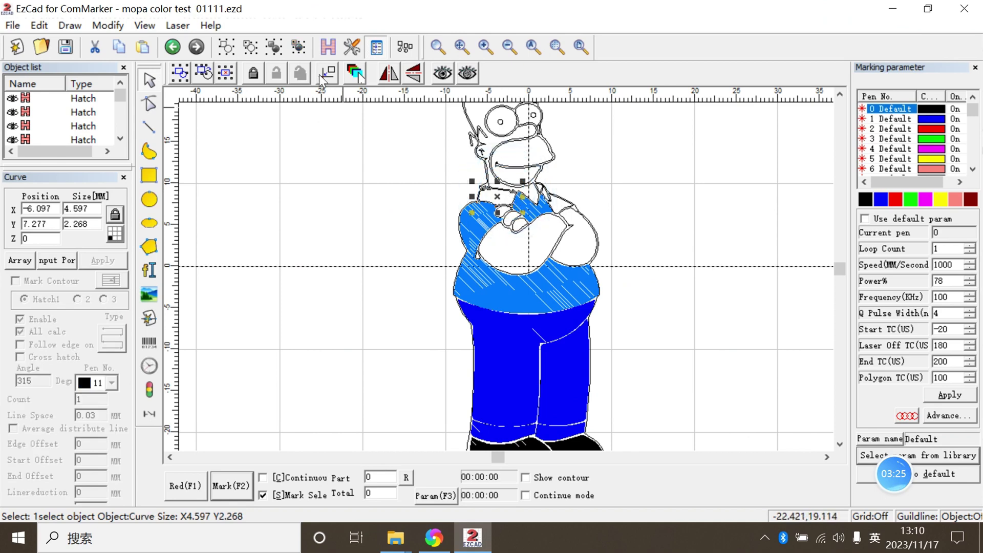
left_click(328, 47)
left_click(597, 128)
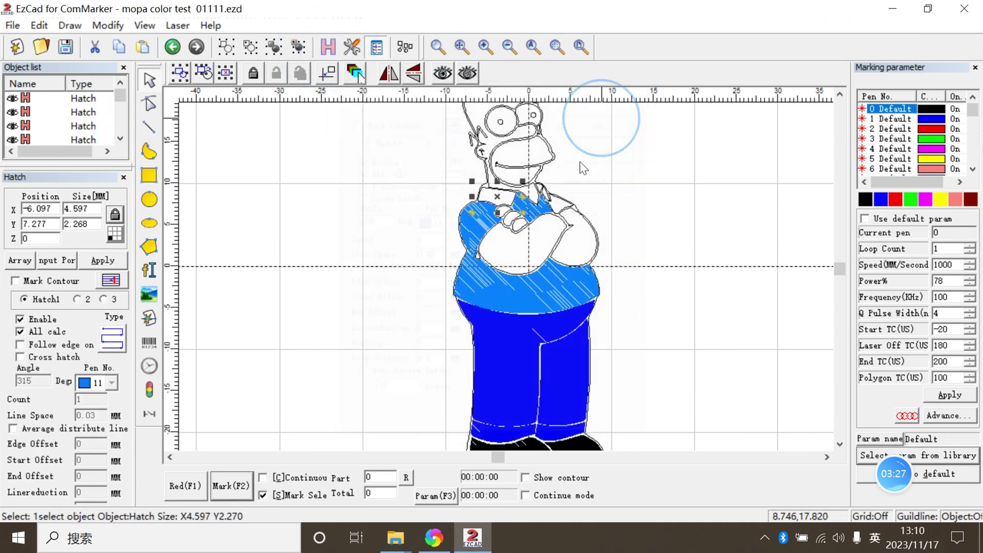
left_click(539, 186)
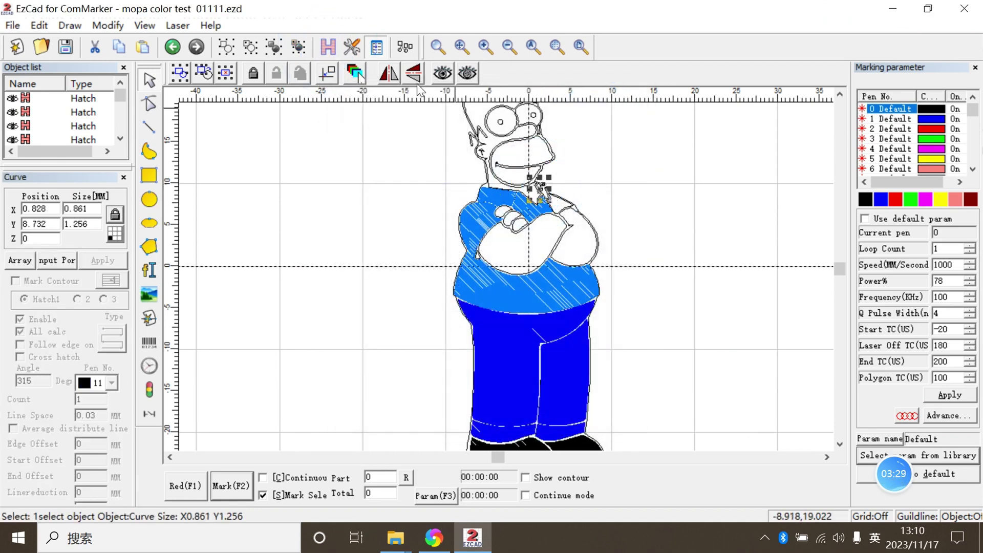
left_click(326, 47)
left_click(624, 125)
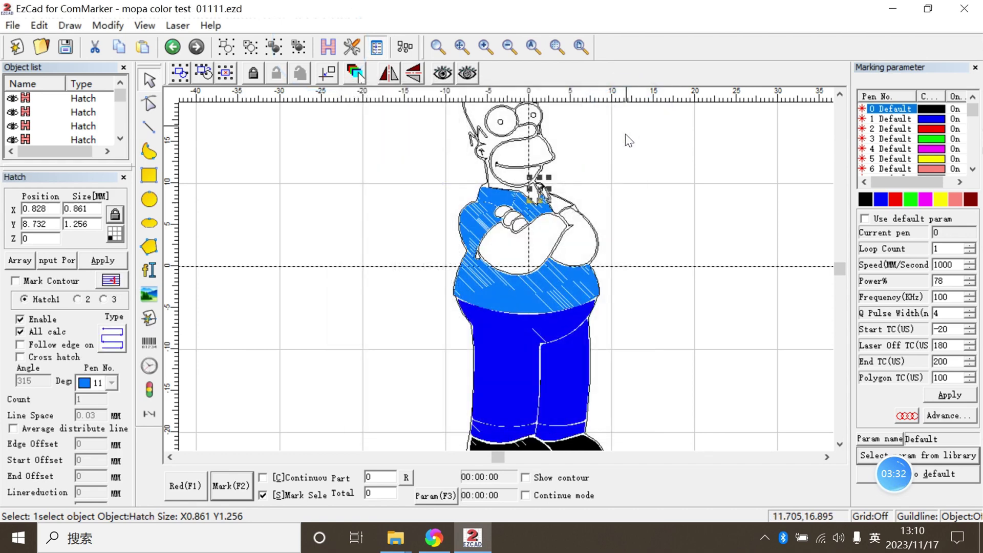
- Hatch the shirt's right shoulder piece with pen 11 and a line space of 0.03 mm
left_click(567, 206)
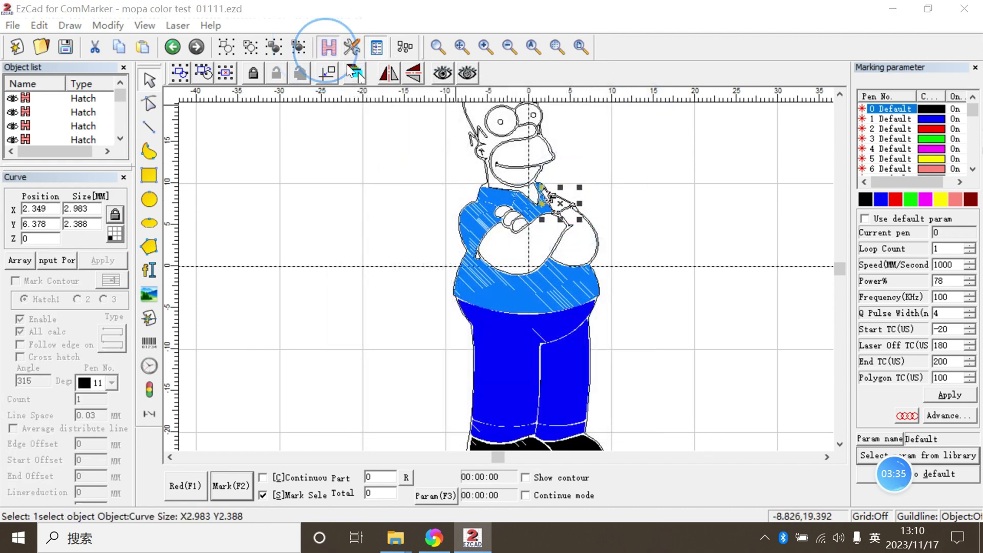
left_click(327, 47)
left_click(620, 122)
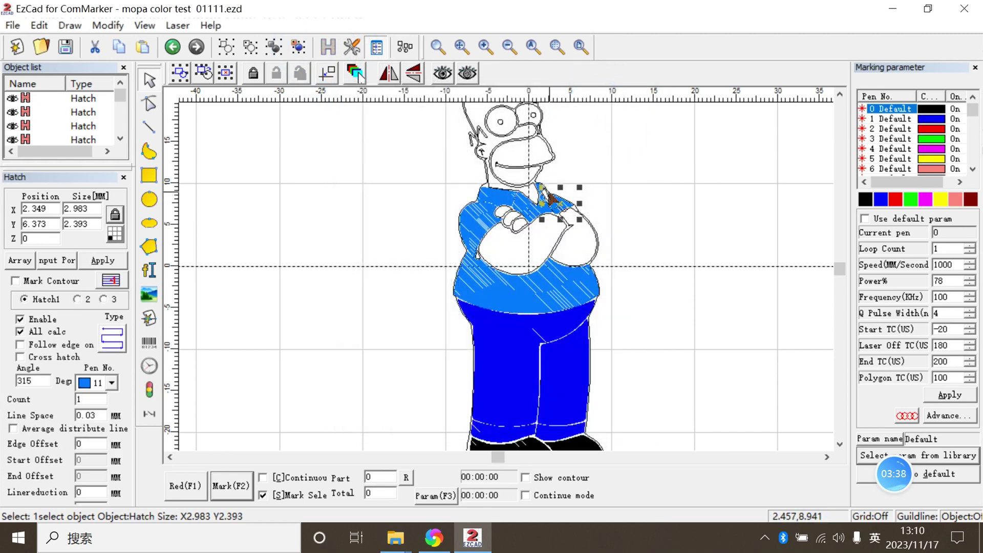
- Hatch the remaining narrow piece of the right collar with pen 11 and a line space of 0.03 mm
left_click(548, 199)
left_click(546, 197)
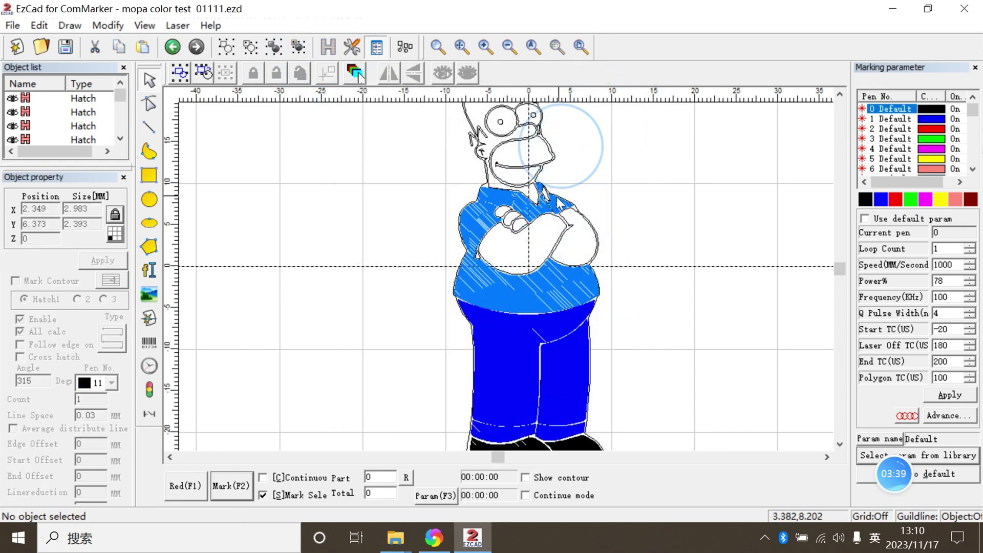
left_click(547, 198)
left_click(547, 197)
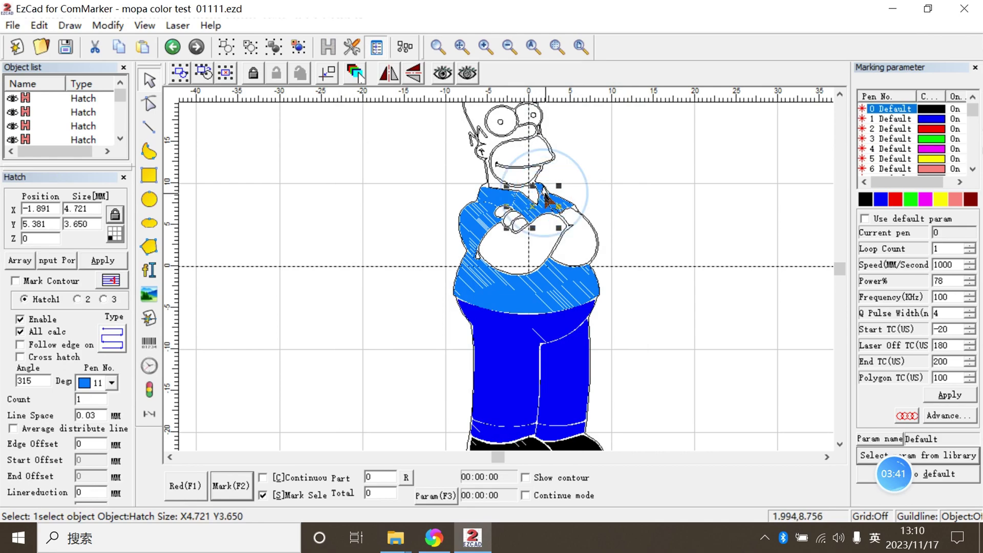
scroll(571, 199, "down", 1)
scroll(572, 199, "up", 5)
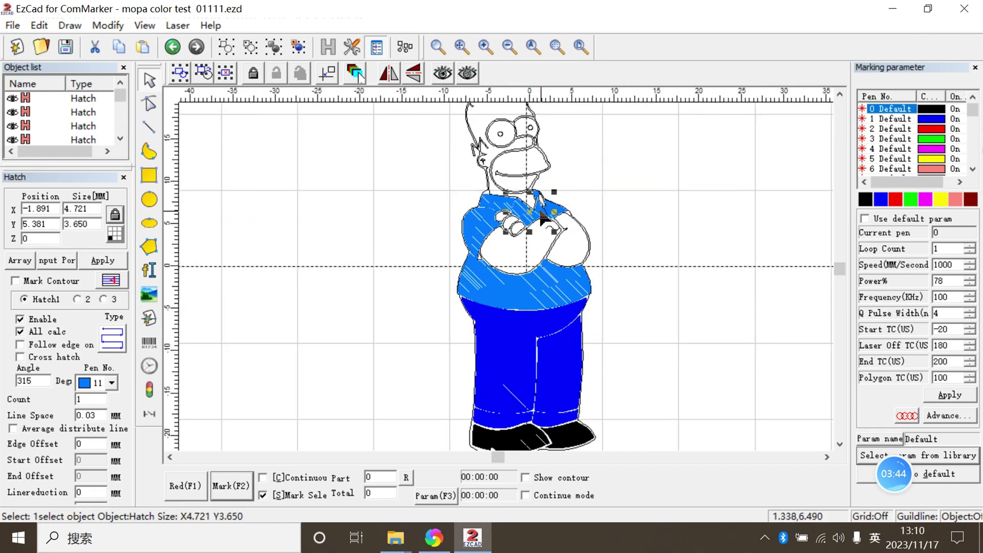
scroll(560, 199, "down", 3)
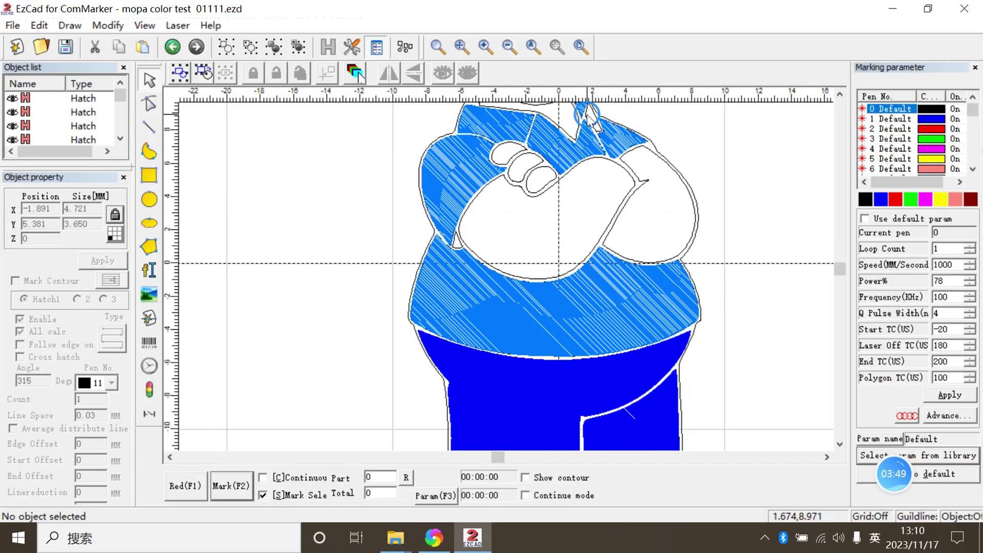
left_click(589, 115)
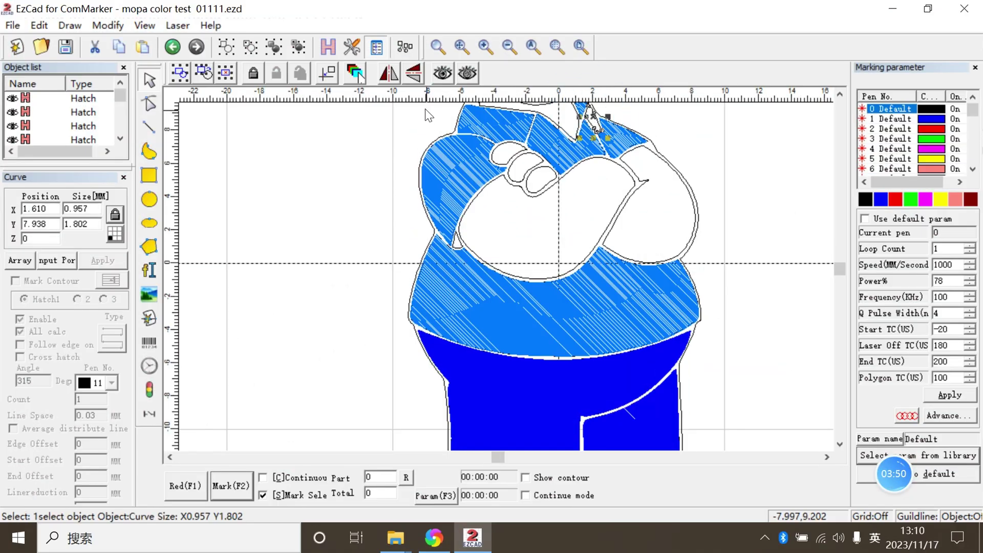
left_click(335, 51)
left_click(601, 123)
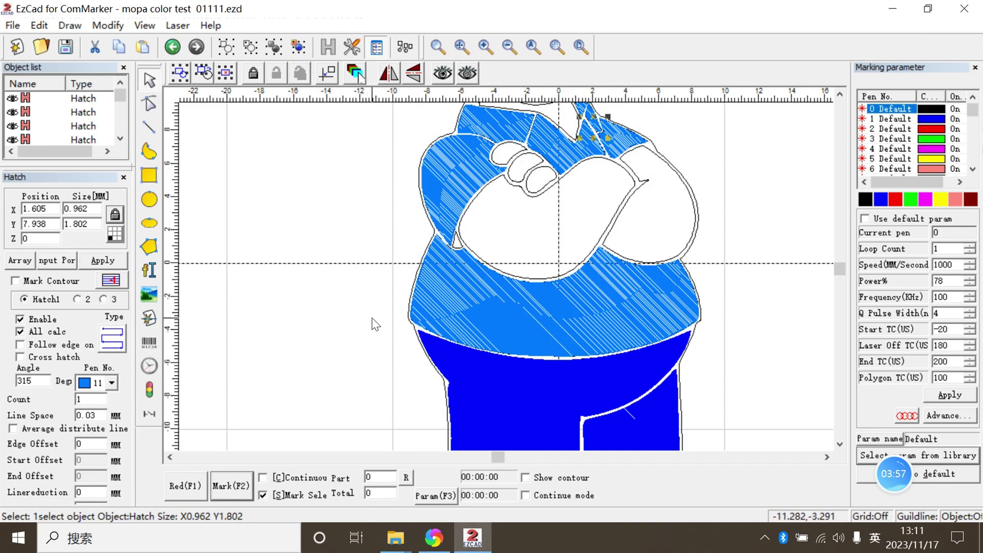
- Examine the pen number, line space and marking parameters of the magenta swatch in the colour test
scroll(375, 324, "down", 5)
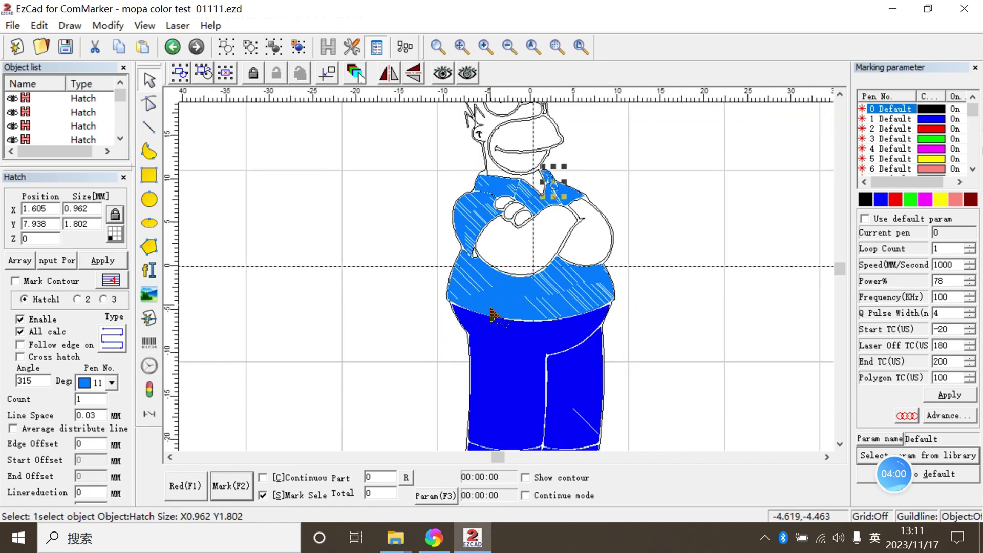
scroll(490, 309, "down", 5)
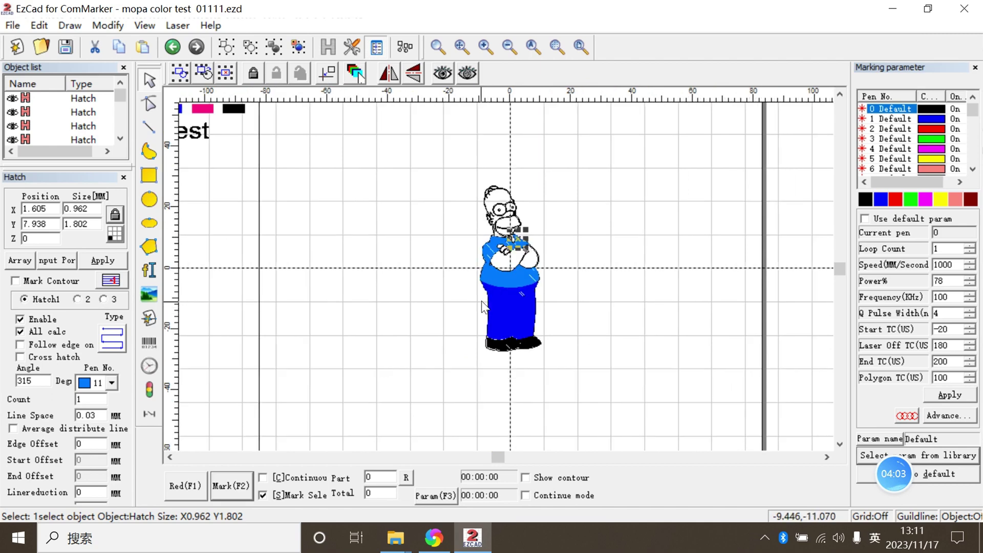
scroll(482, 309, "down", 1)
scroll(451, 295, "down", 1)
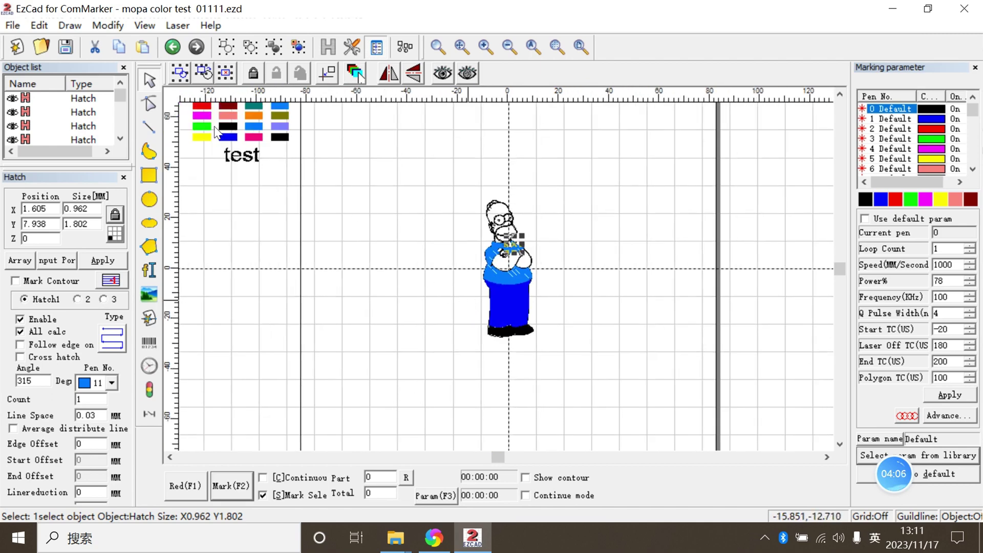
scroll(218, 132, "down", 1)
left_click(228, 143)
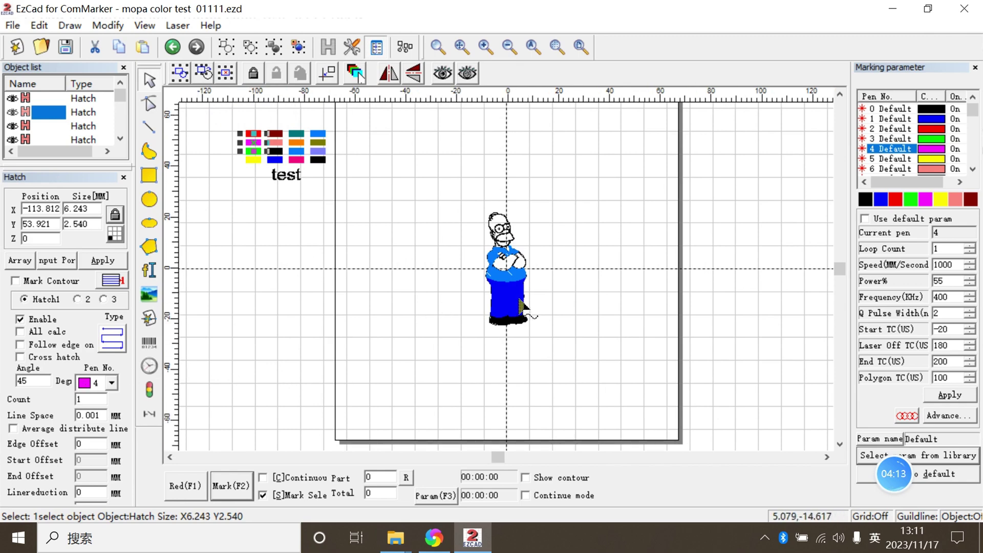
scroll(527, 300, "up", 1)
scroll(531, 282, "up", 4)
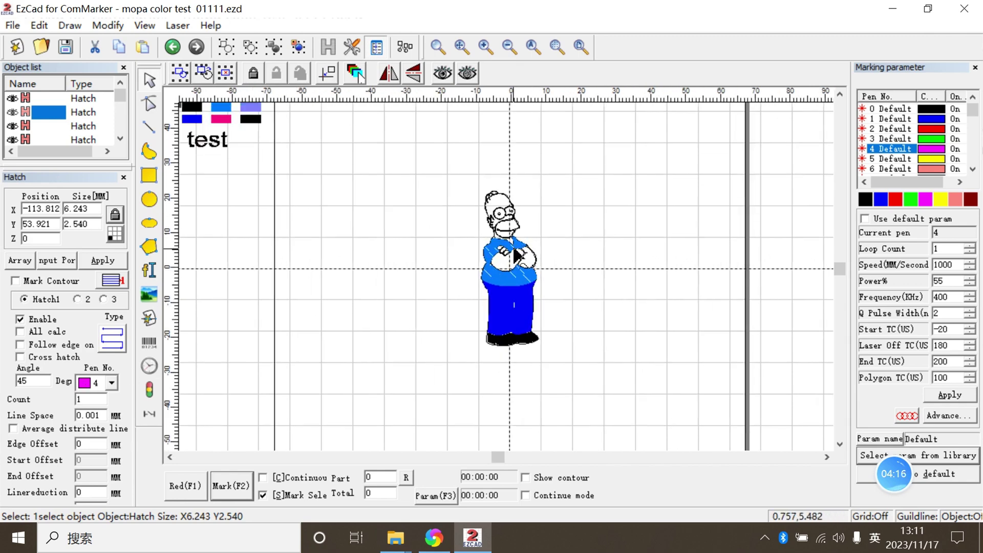
scroll(510, 266, "up", 6)
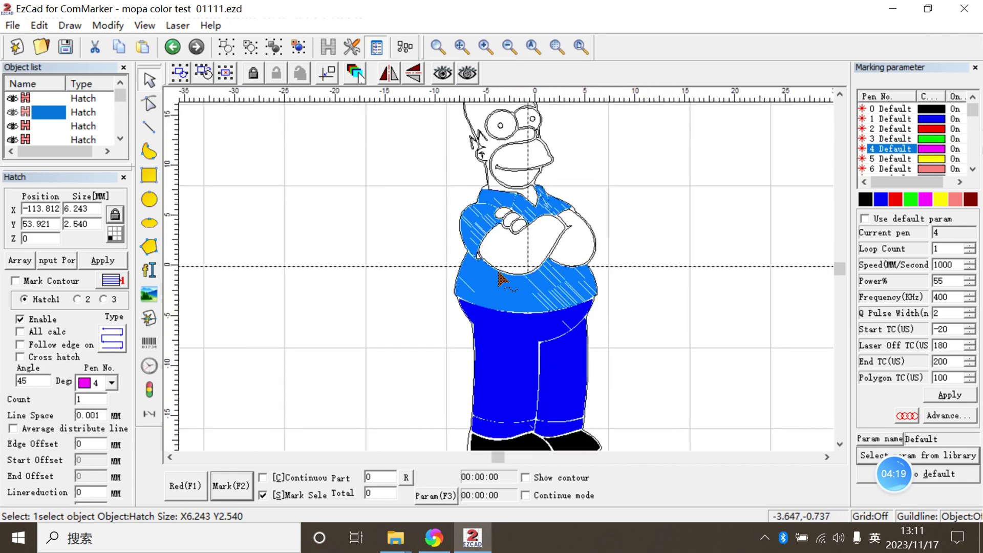
left_click(467, 219)
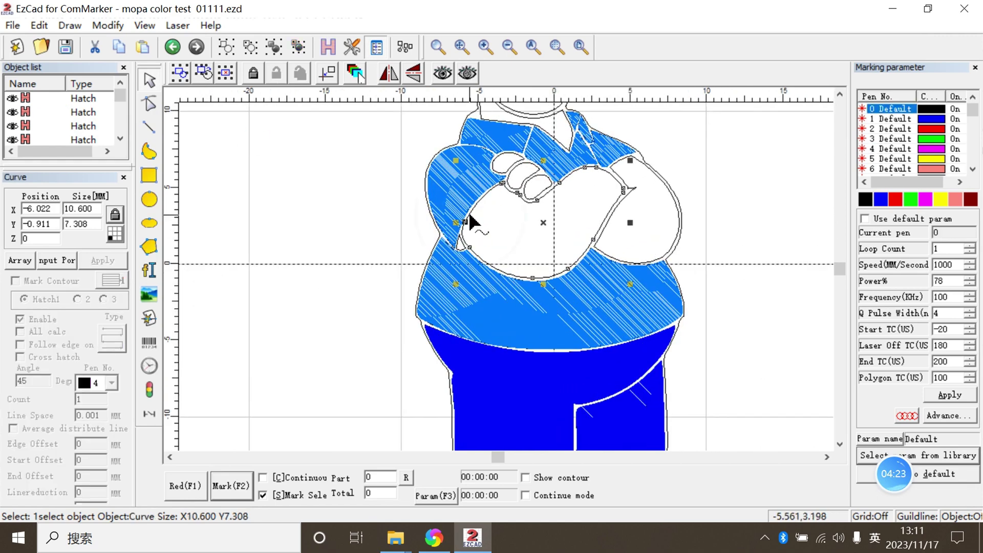
left_click(328, 47)
left_click(636, 91)
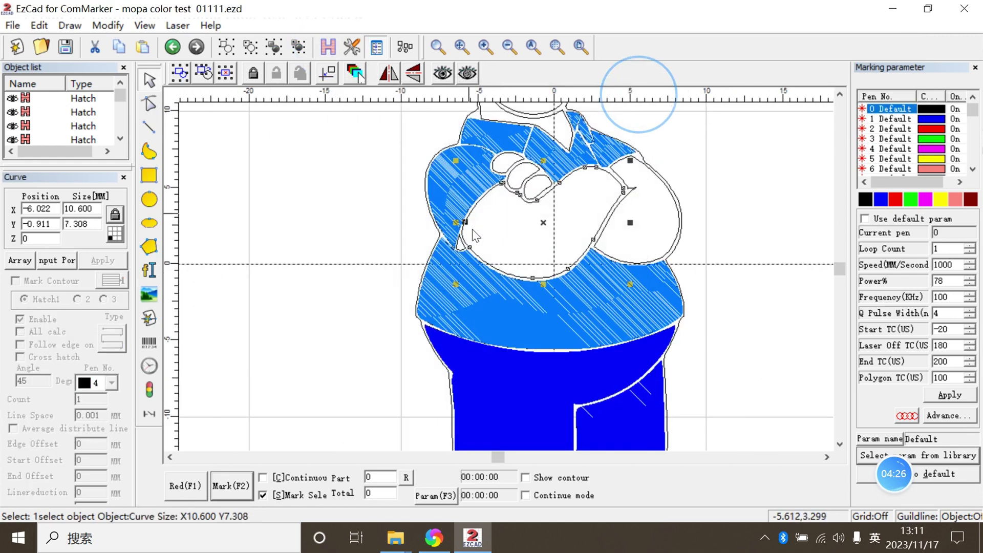
- Hatch the small sleeve piece beside the left elbow with pen 11 and a line space of 0.03 mm
left_click(462, 240)
left_click(329, 47)
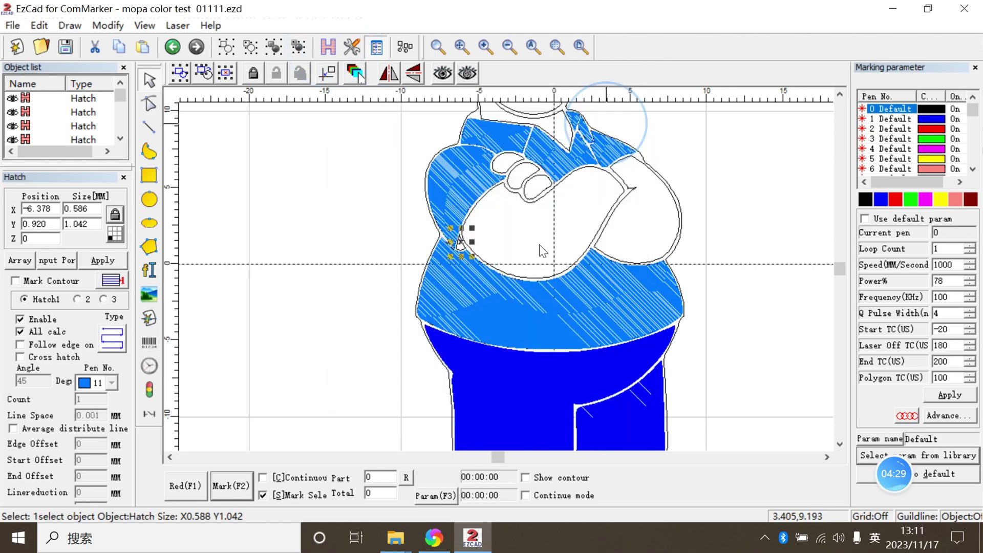
- Hatch the large folded forearm with pen 4 and a line space of 0.001 mm
left_click(521, 201)
left_click(328, 47)
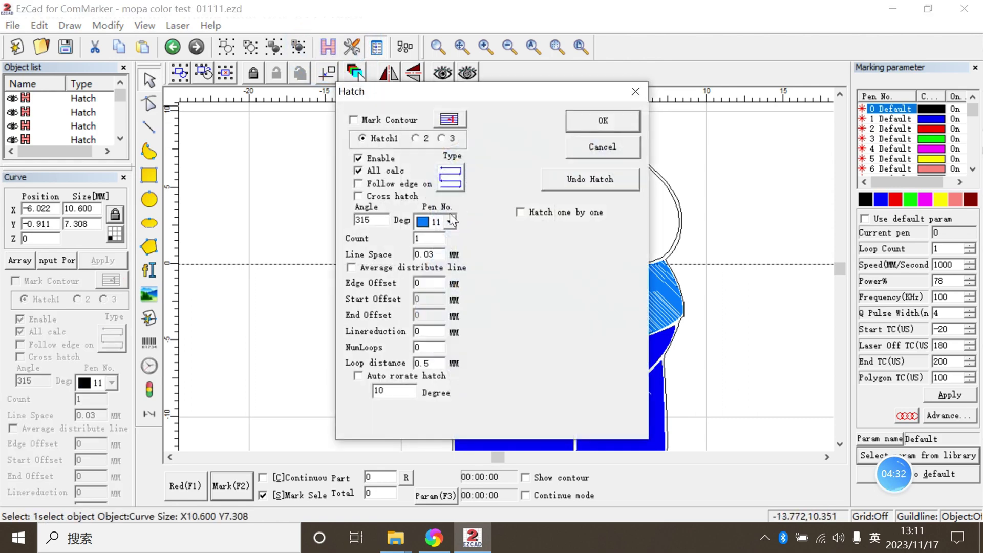
left_click(450, 221)
left_click(433, 263)
left_click(590, 117)
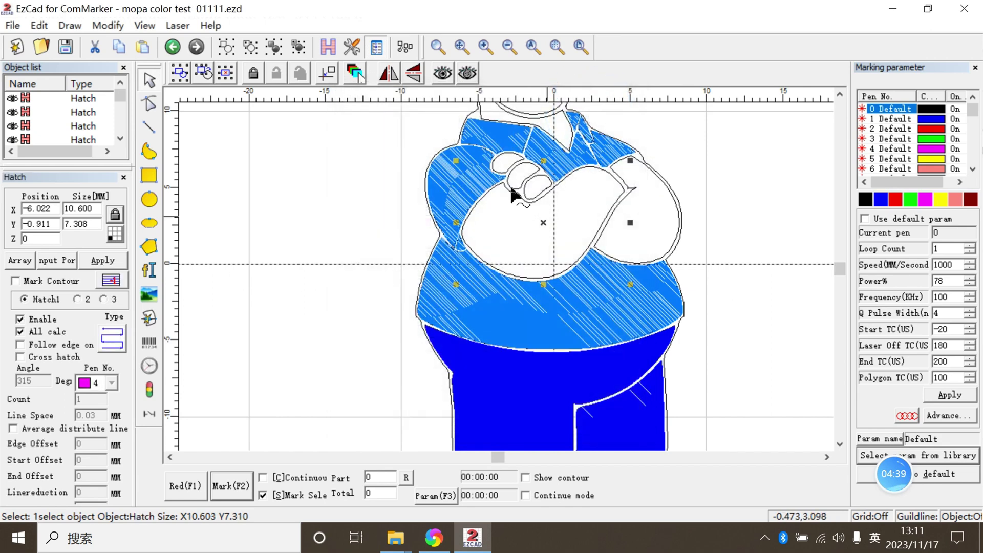
- Hatch each of the three fingers above the forearm with pen 4 and a line space of 0.001 mm
left_click(498, 161)
left_click(328, 47)
left_click(566, 125)
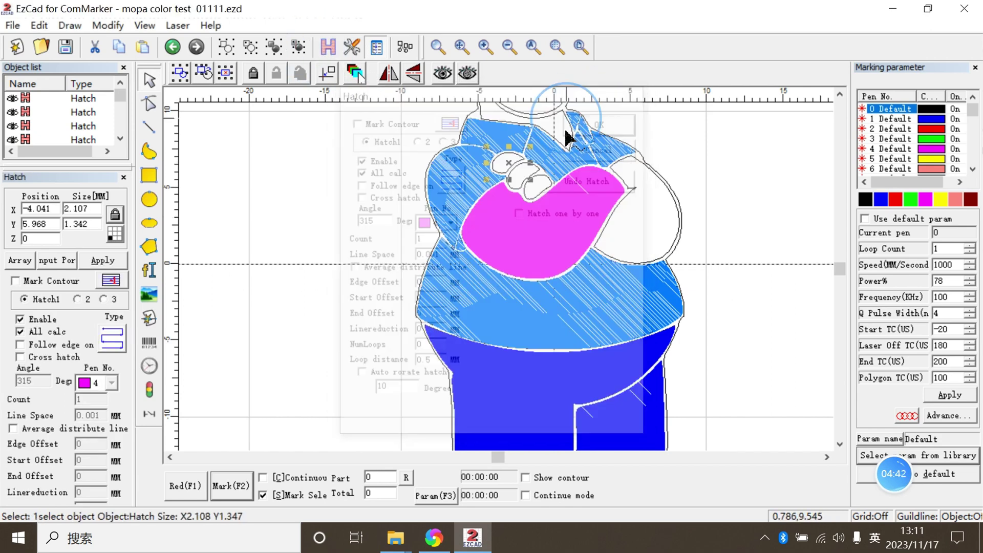
left_click(328, 47)
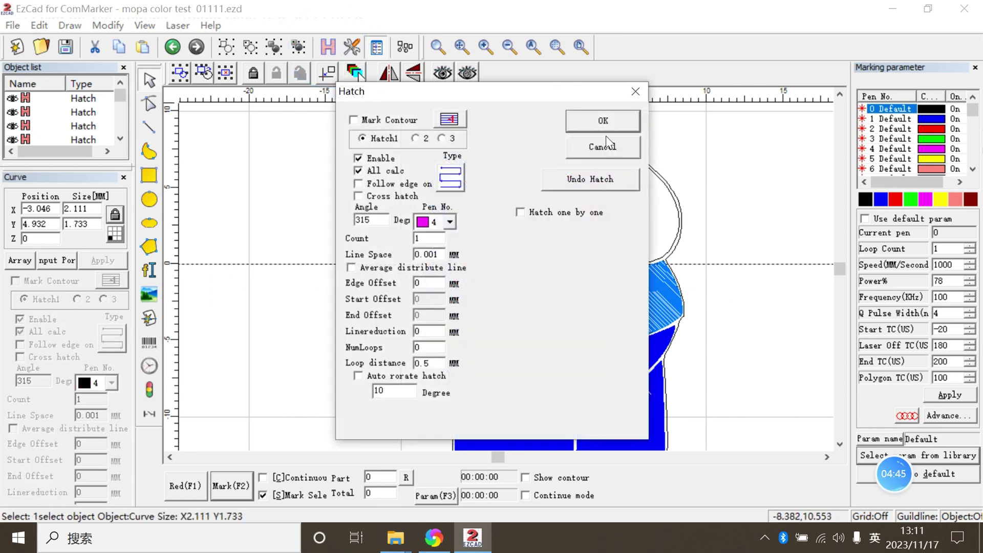
left_click(630, 122)
left_click(529, 183)
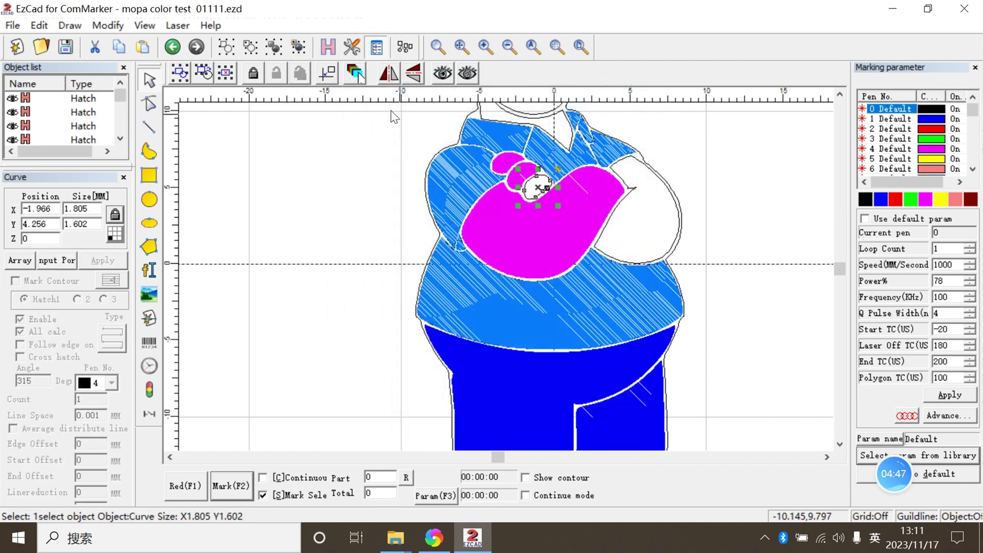
left_click(329, 47)
left_click(601, 121)
- Hatch the right arm and the skin area of the neck and head with the same pen 4 and 0.001 mm line space
left_click(618, 174)
left_click(329, 47)
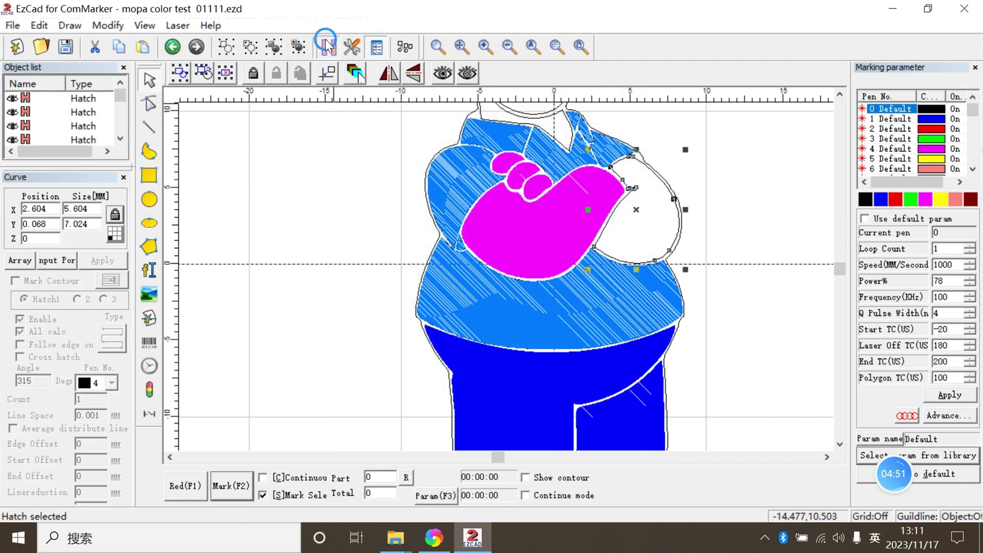
left_click(609, 125)
left_click(506, 106)
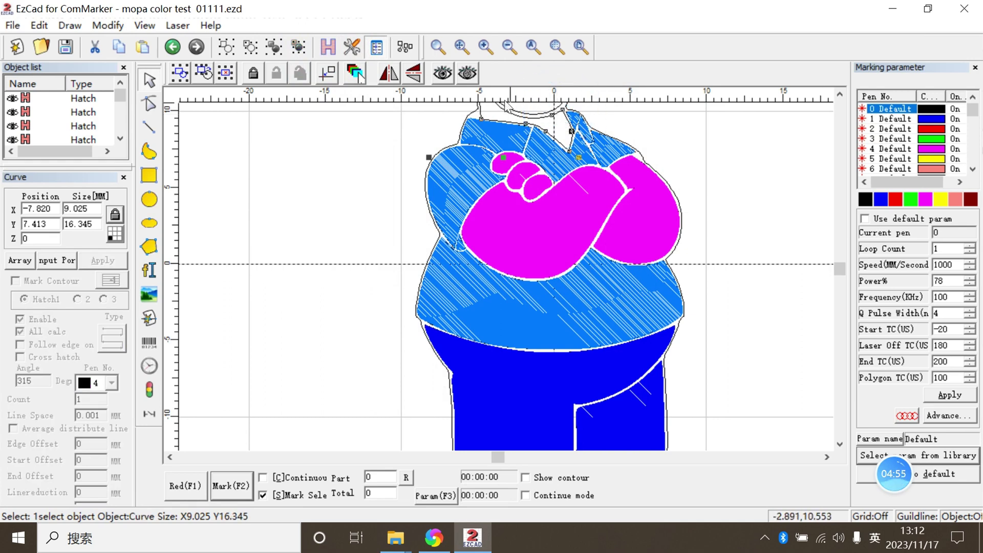
left_click(328, 47)
left_click(603, 122)
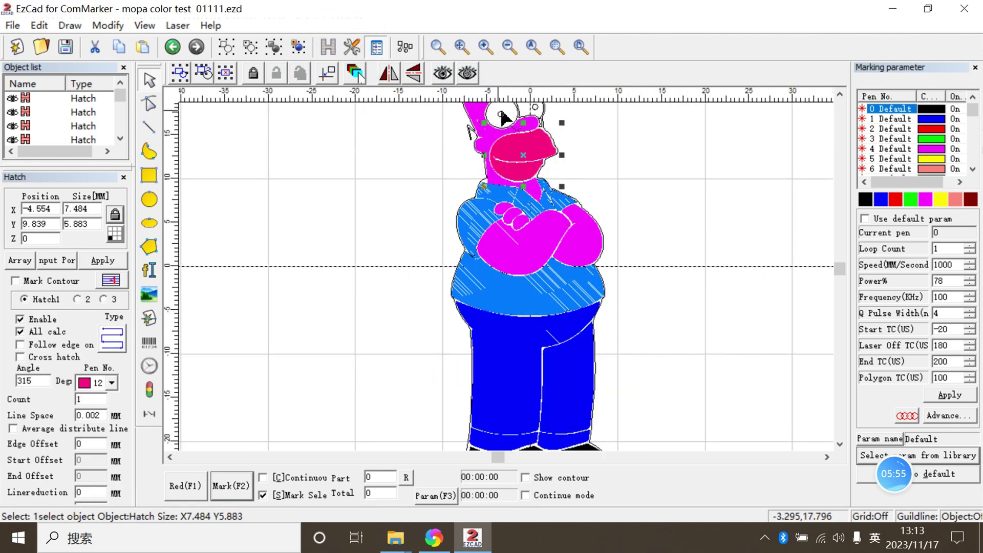
- Hatch the pupils of both eyes with pen 12 and a line space of 0.002 mm
left_click(502, 112)
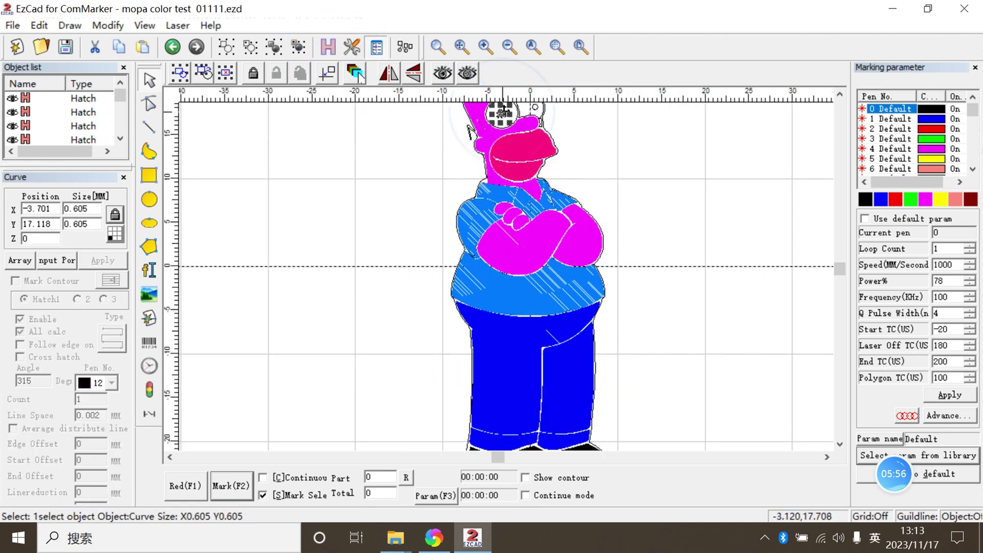
left_click(328, 47)
left_click(604, 121)
left_click(535, 107)
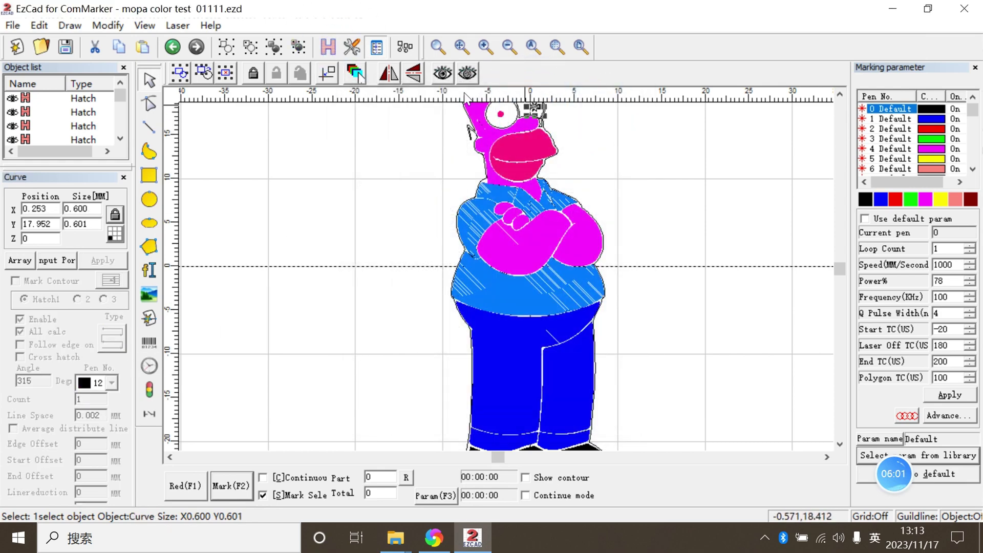
left_click(328, 47)
left_click(598, 122)
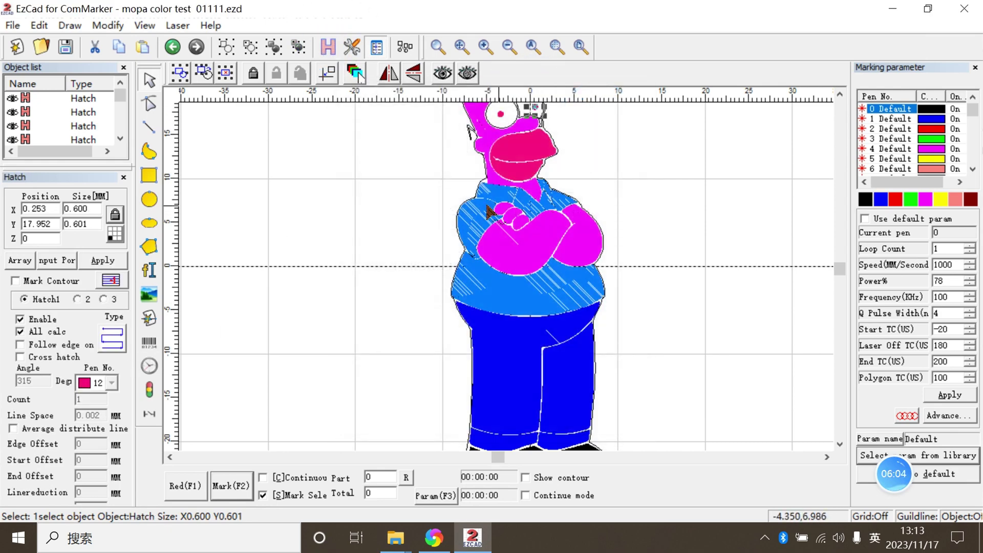
- Check the finished hatching on the sleeve, the eyes and the head, and look over the whole figure
left_click_drag(437, 179, 504, 262)
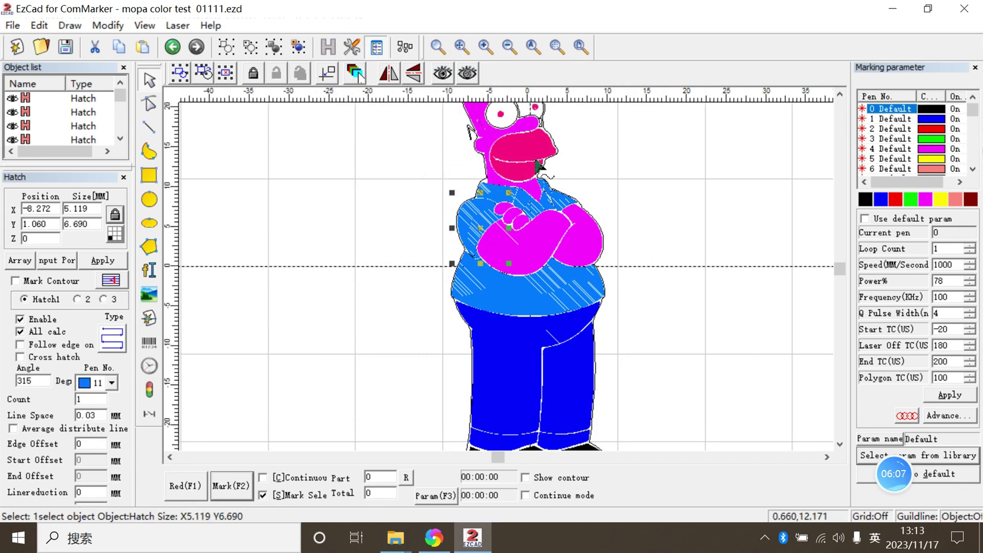
scroll(538, 165, "down", 3)
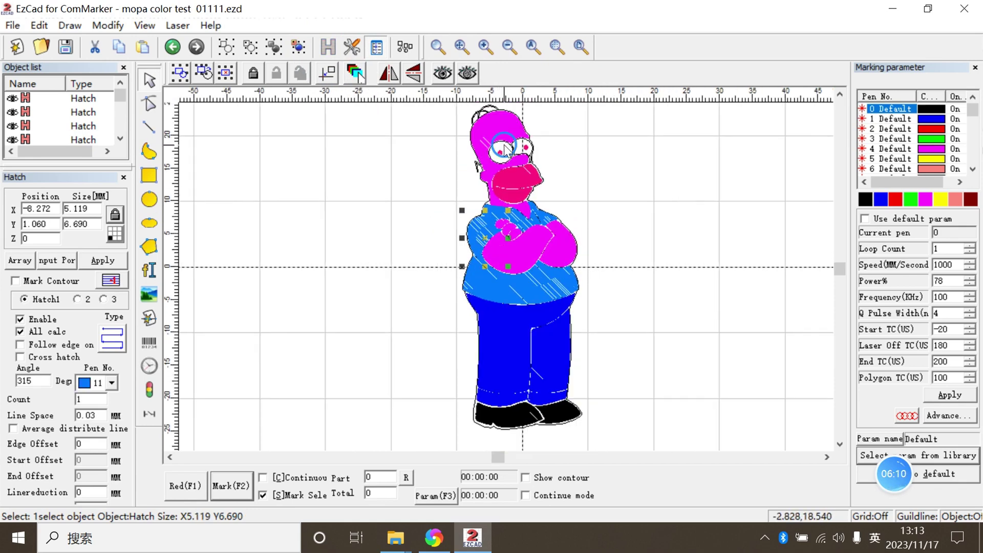
left_click(504, 149)
left_click(505, 149)
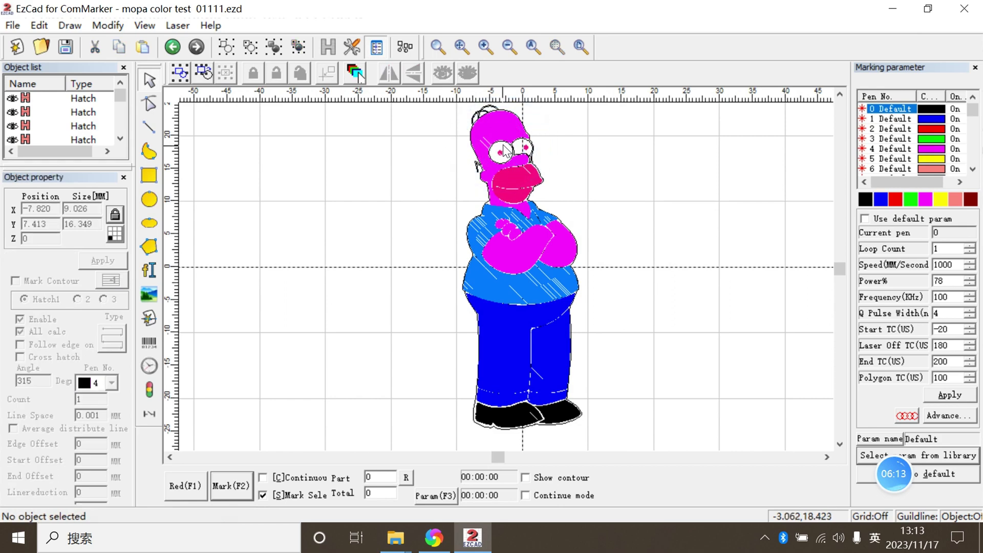
scroll(522, 123, "up", 2)
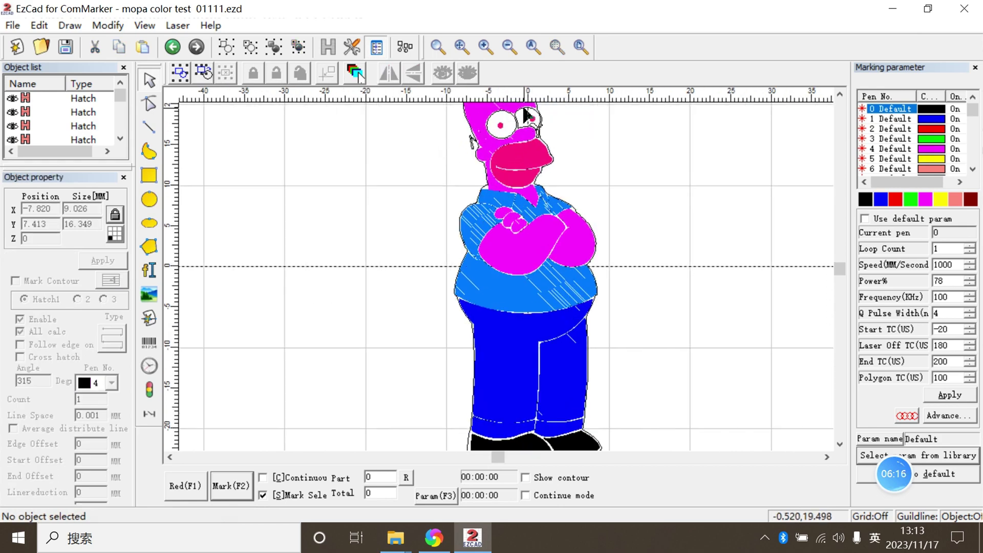
left_click(528, 115)
scroll(718, 225, "down", 2)
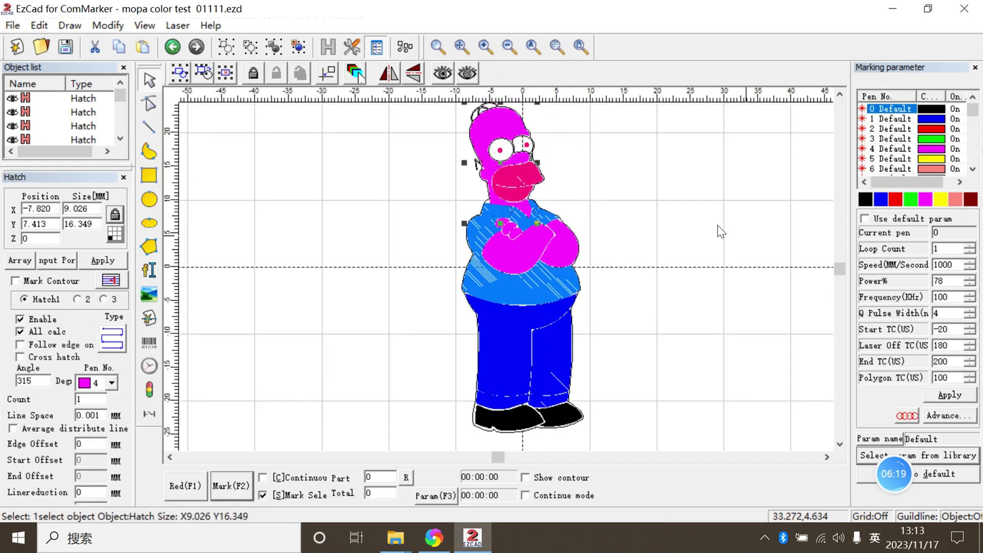
left_click(671, 222)
scroll(649, 220, "down", 1)
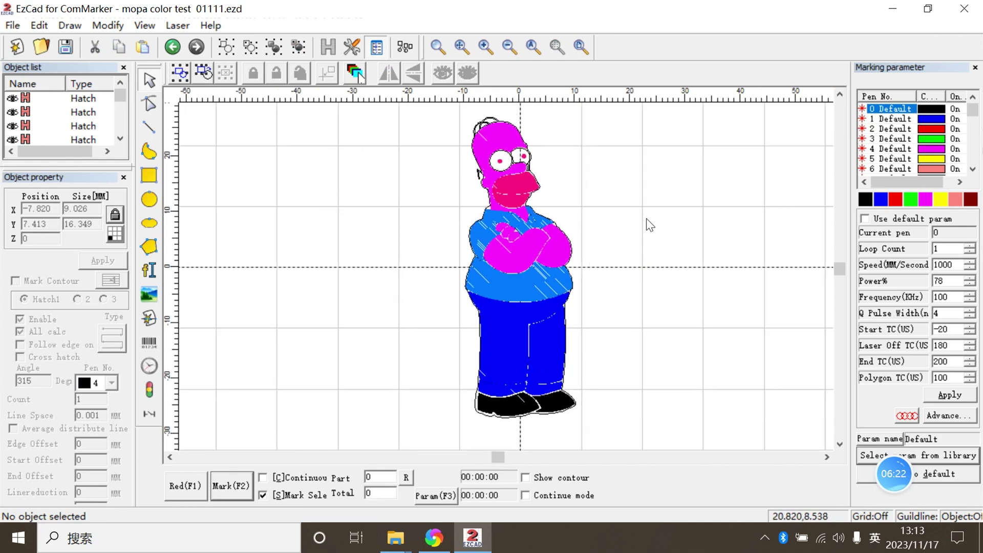
- Select the entire figure and preview its marking position with the red light, stopping the preview when done
scroll(650, 225, "down", 1)
left_click_drag(451, 131, 702, 478)
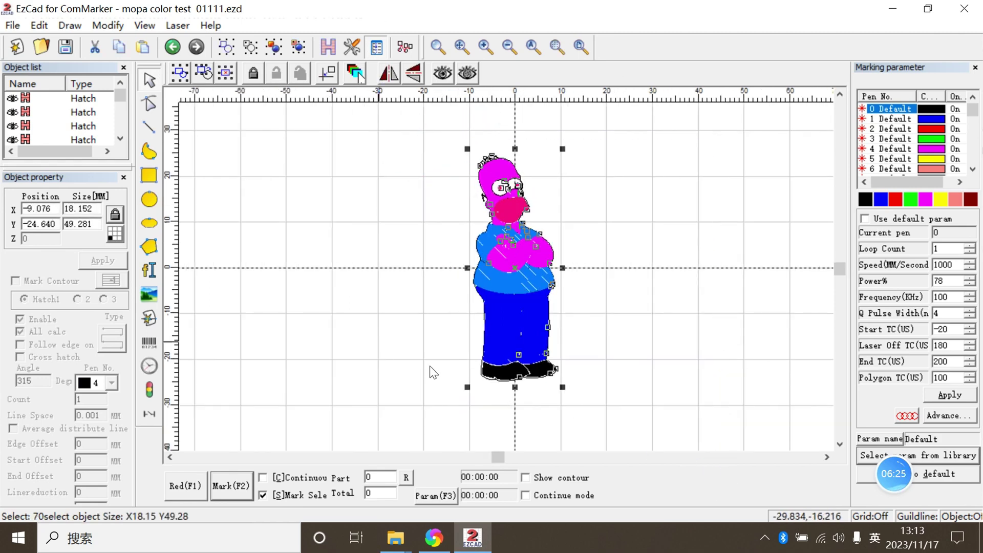
left_click(198, 485)
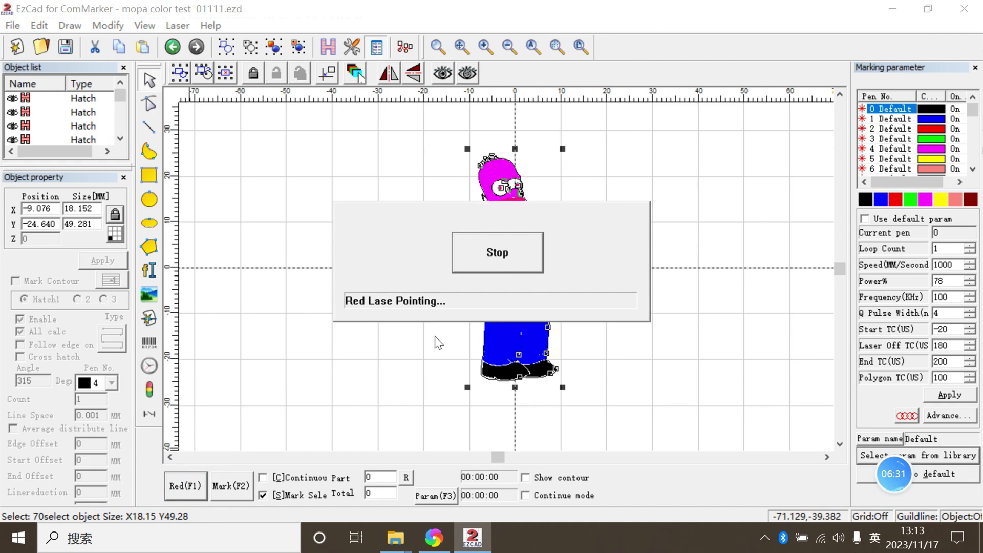
left_click(475, 254)
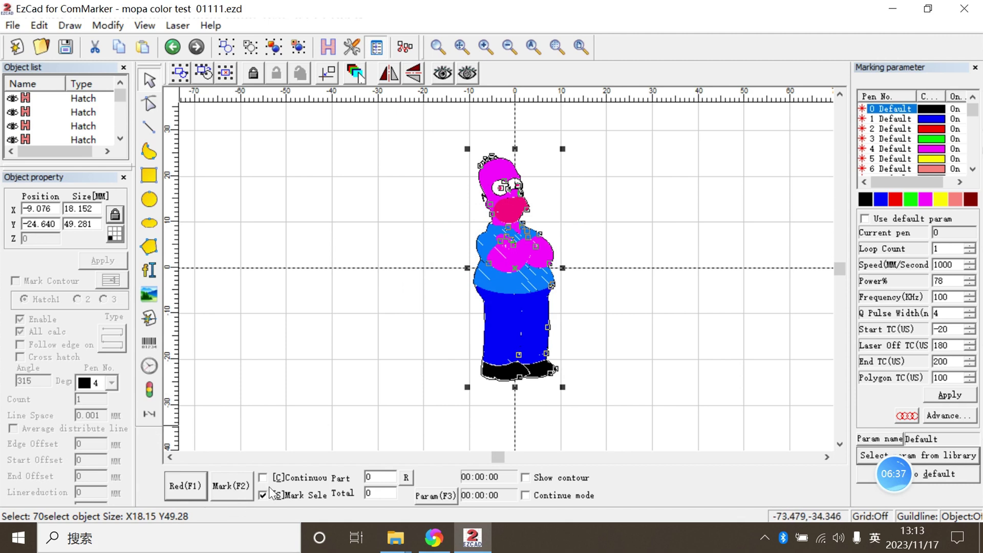
- Start laser marking of the selected figure and stop the run after a few seconds
left_click(247, 484)
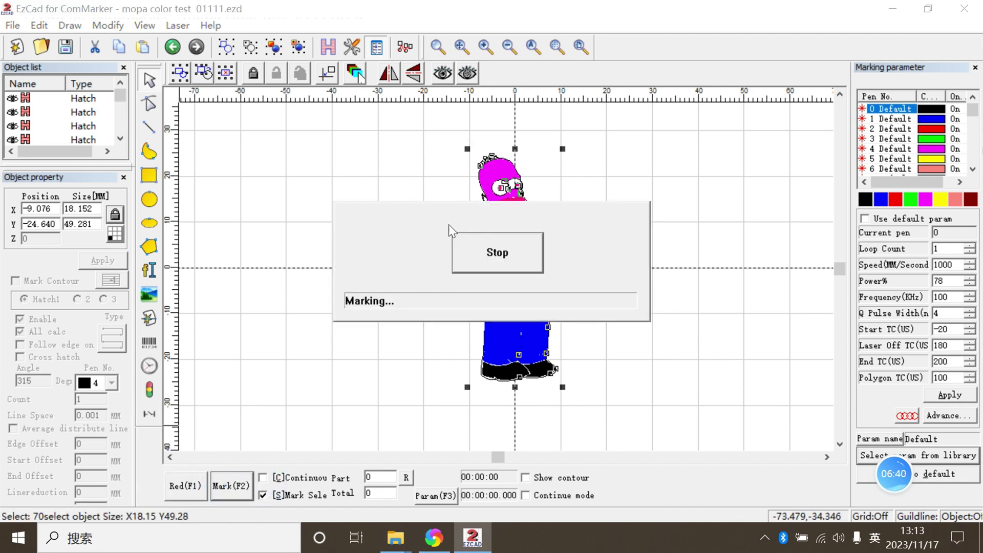
left_click(489, 252)
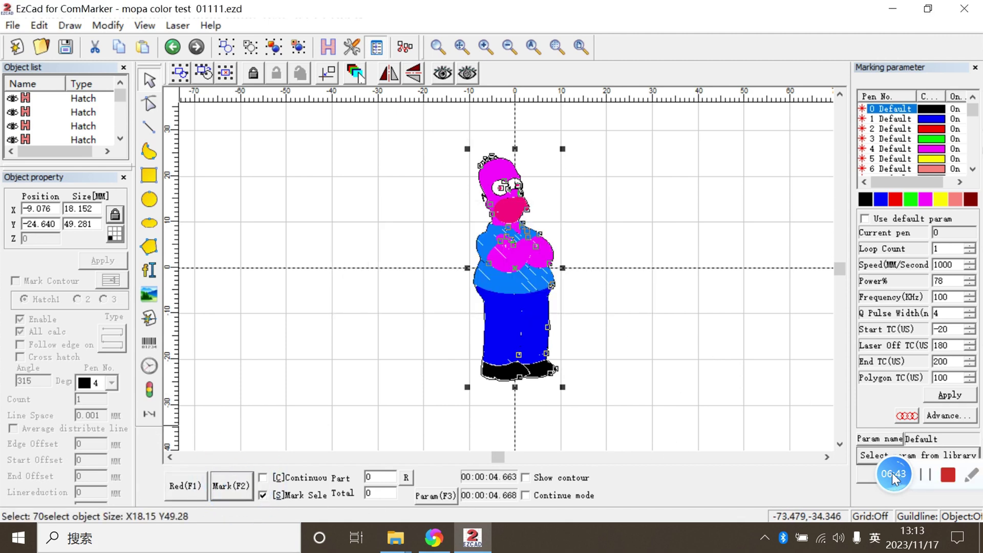